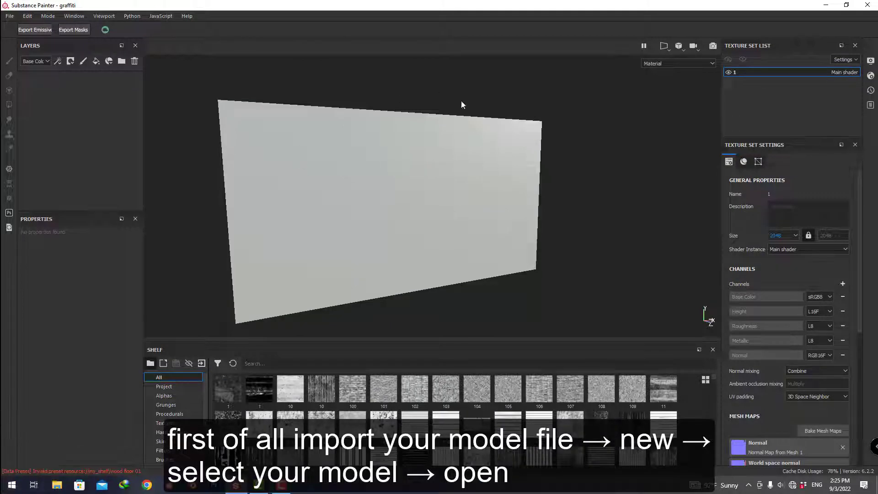
pyautogui.click(9, 16)
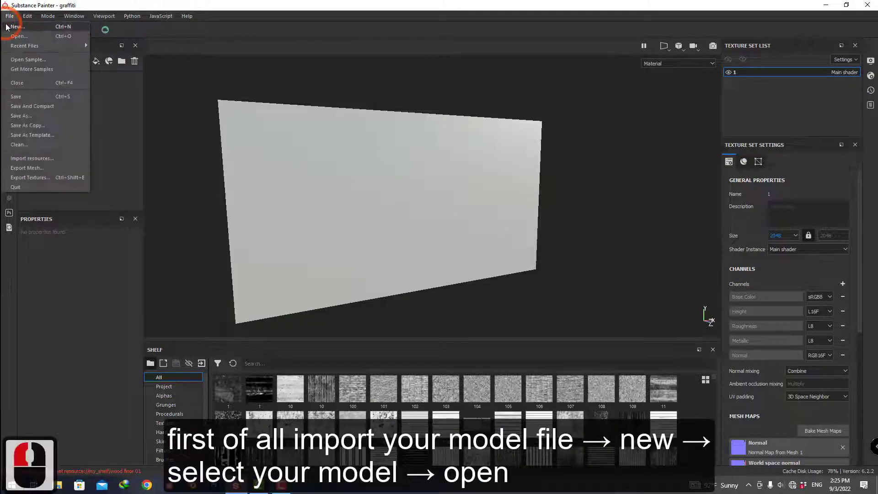
pyautogui.click(25, 26)
pyautogui.click(532, 113)
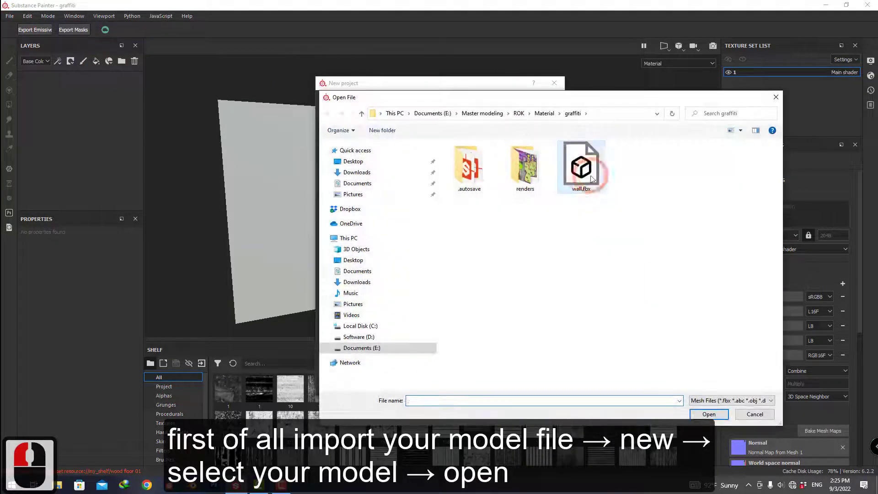
pyautogui.click(586, 176)
pyautogui.click(708, 414)
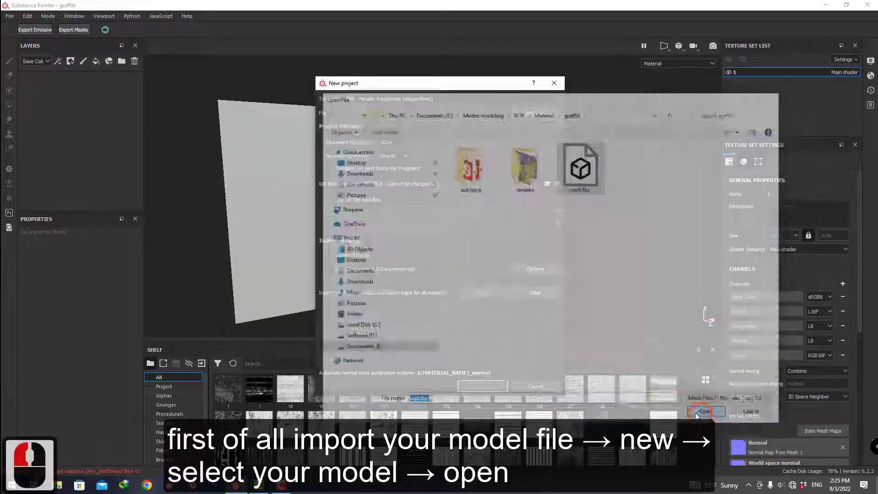
pyautogui.click(398, 143)
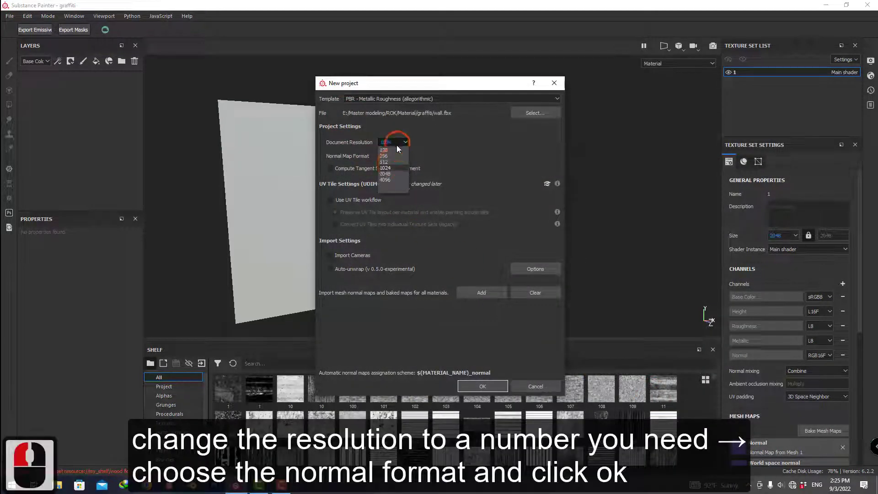
pyautogui.click(403, 144)
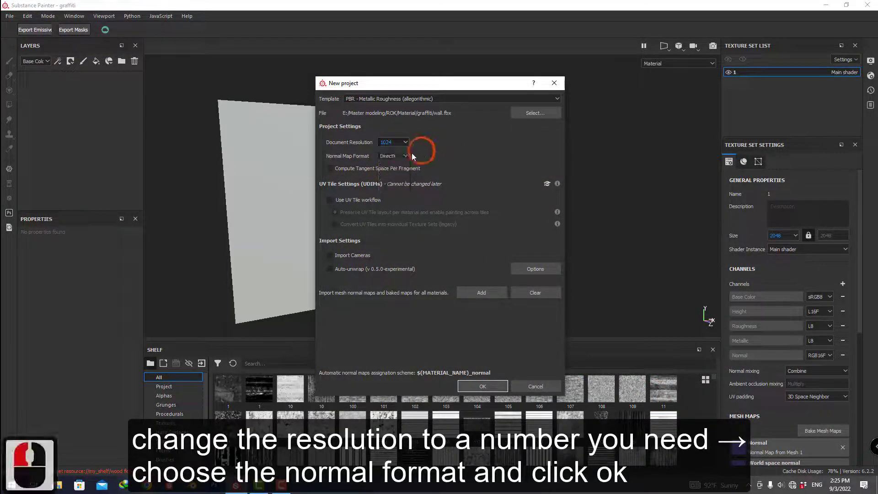
pyautogui.click(393, 156)
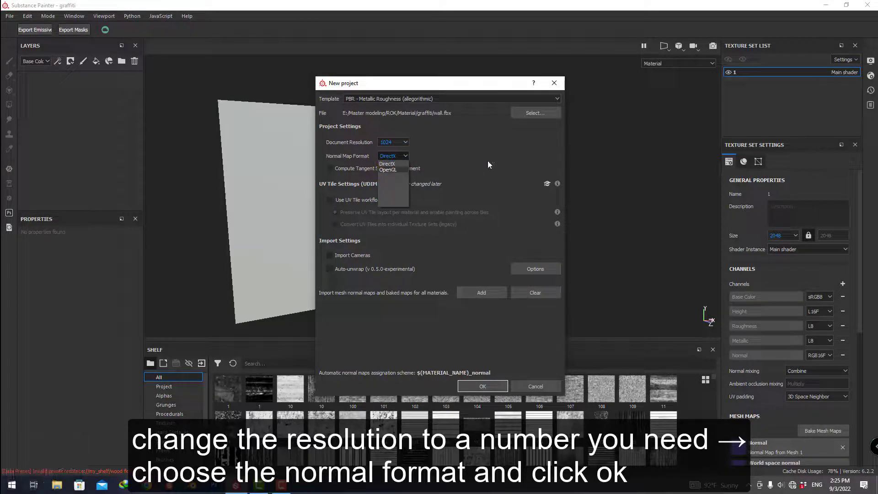
pyautogui.click(514, 155)
pyautogui.click(470, 387)
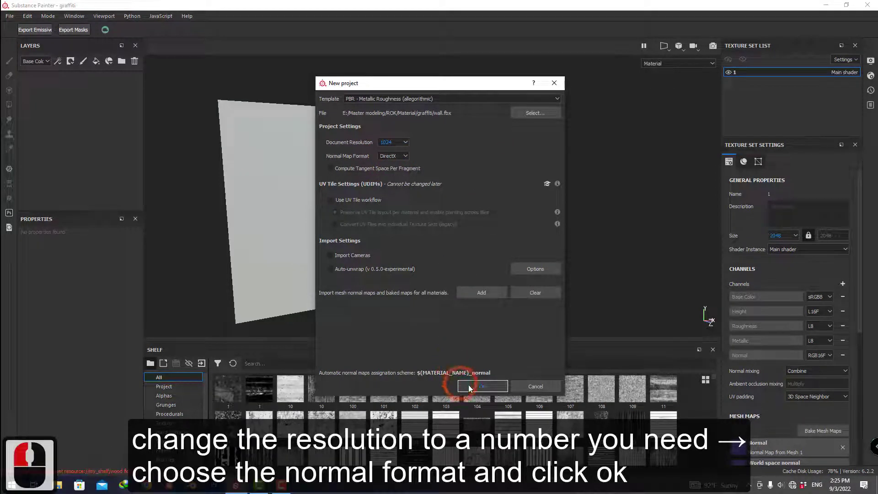
pyautogui.click(533, 387)
# Review the mesh map baking settings, including the output size options and the Curvature baker parameters, without baking.
pyautogui.scroll(-7, 851, 402)
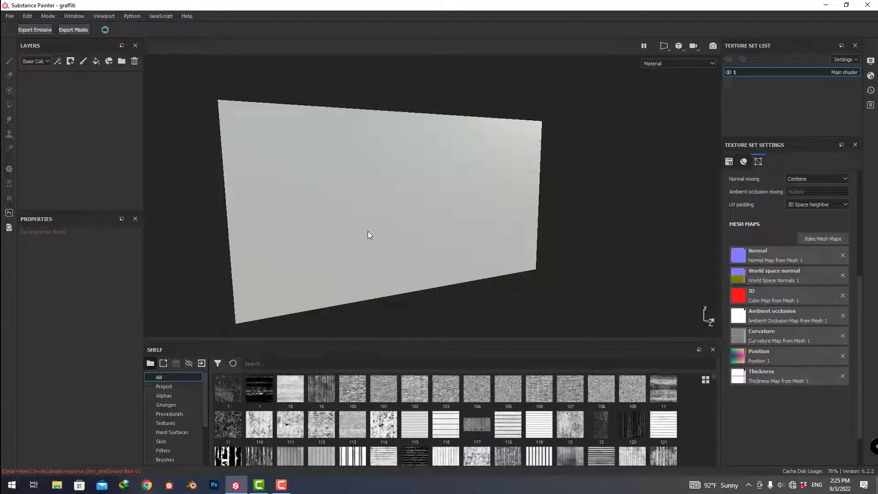
pyautogui.click(830, 239)
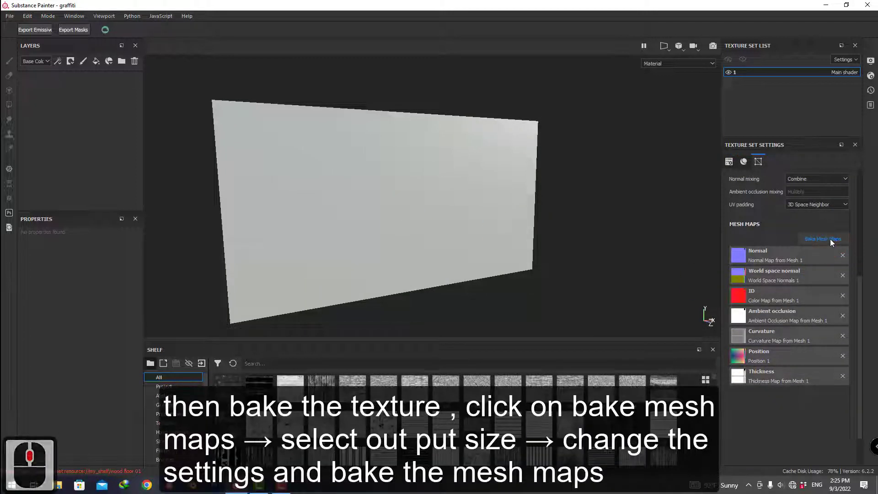
pyautogui.click(450, 116)
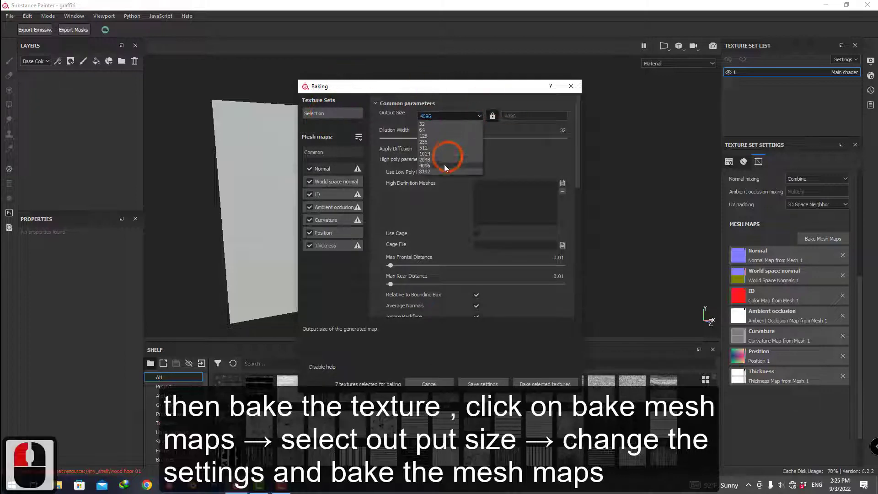
pyautogui.click(517, 97)
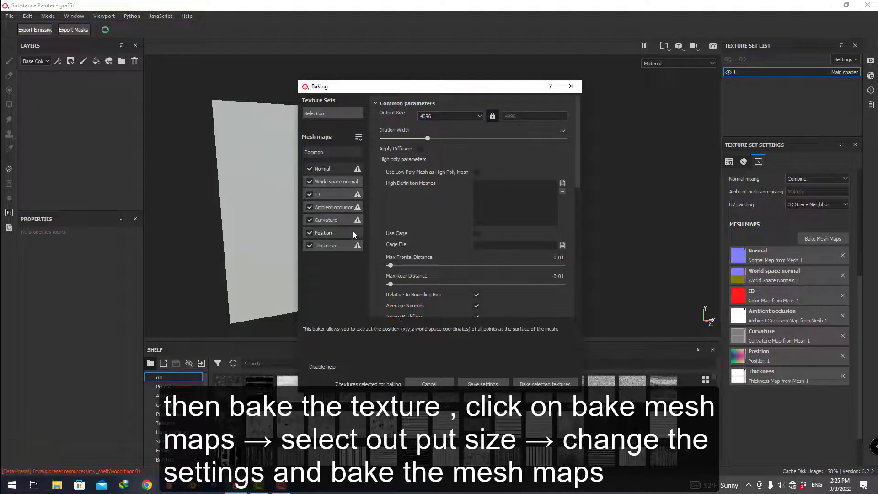
pyautogui.click(325, 220)
pyautogui.click(600, 201)
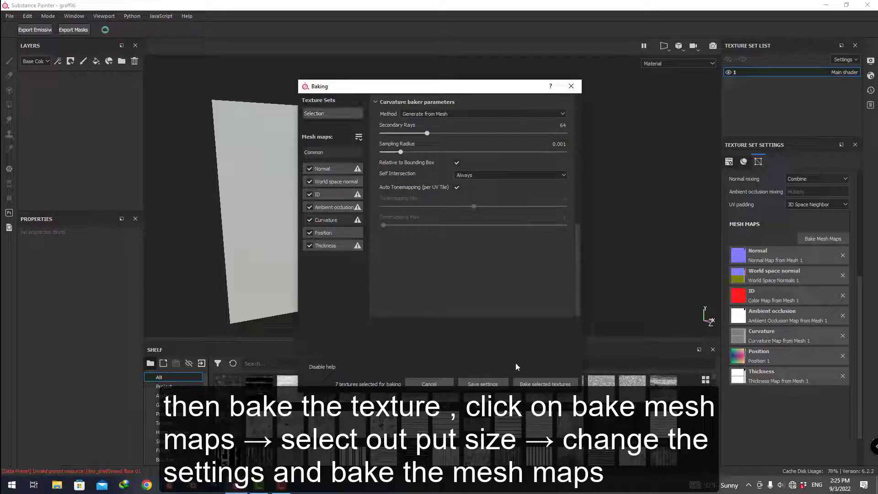
pyautogui.click(429, 384)
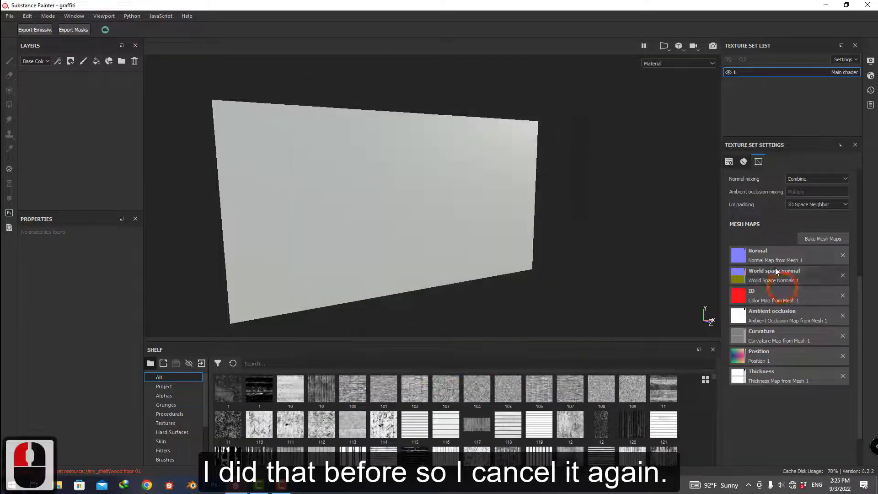
# Add Ambient occlusion and Opacity channels to the texture set.
pyautogui.scroll(7, 755, 224)
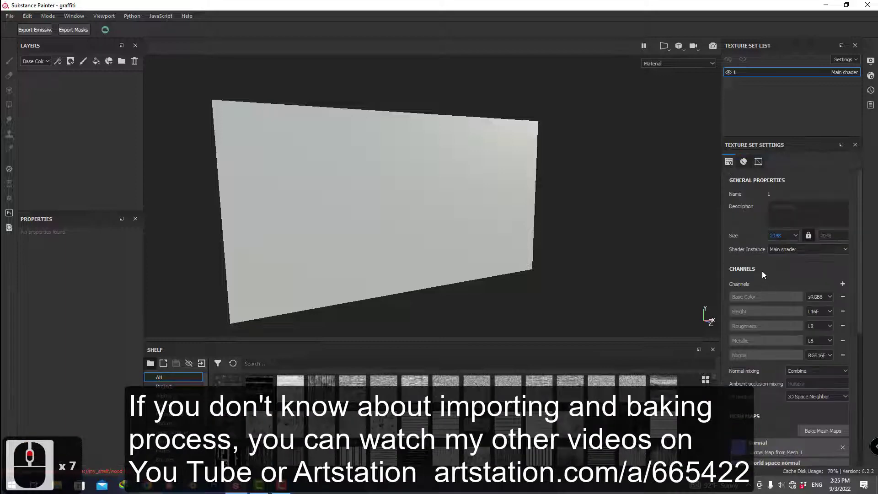
pyautogui.click(842, 283)
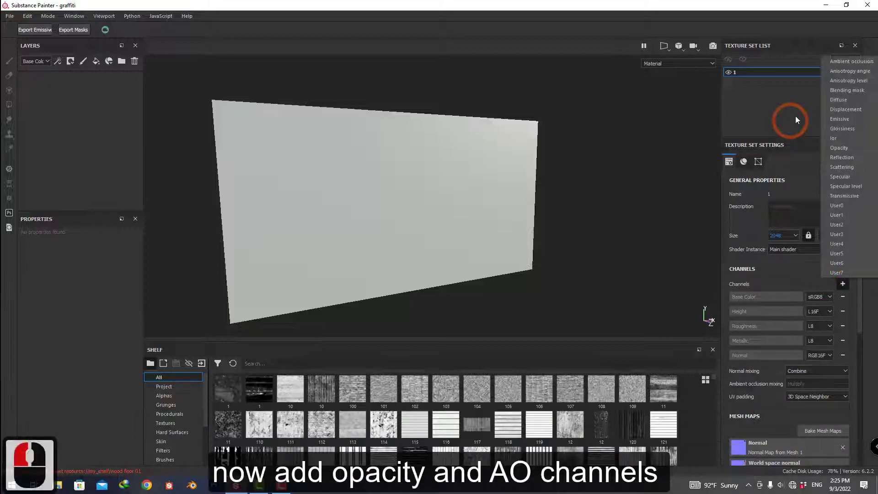
pyautogui.click(838, 61)
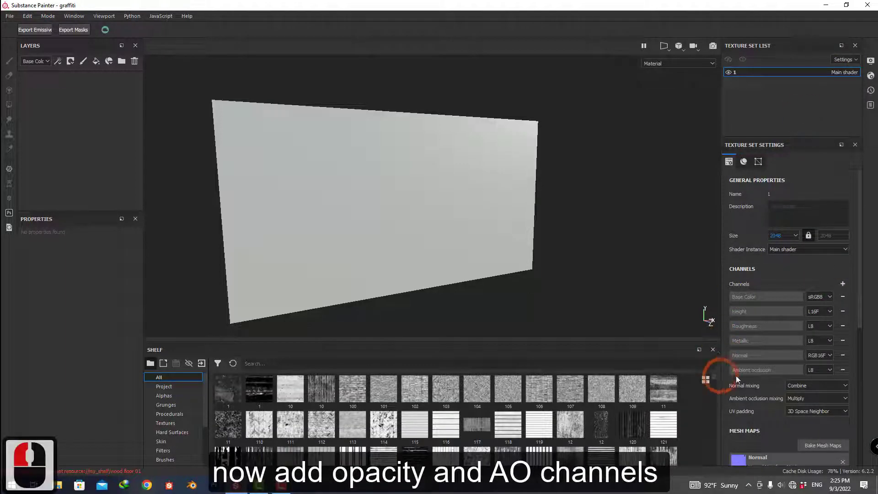
pyautogui.click(843, 284)
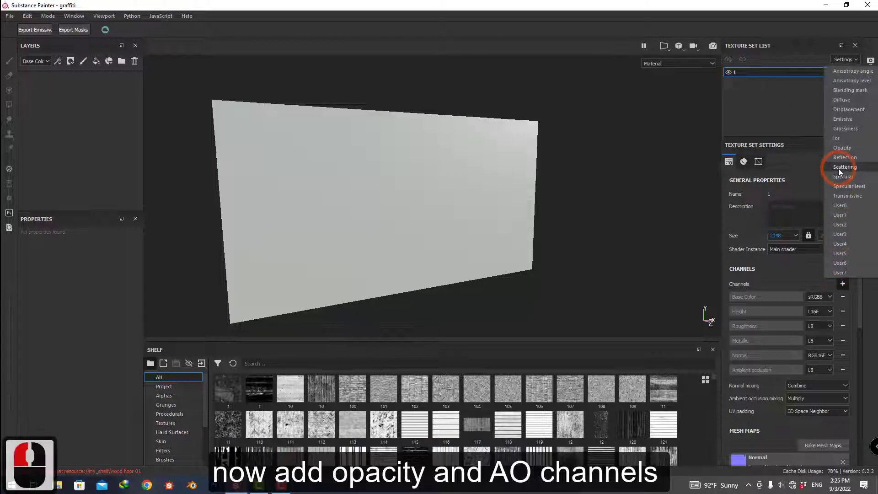
pyautogui.click(841, 148)
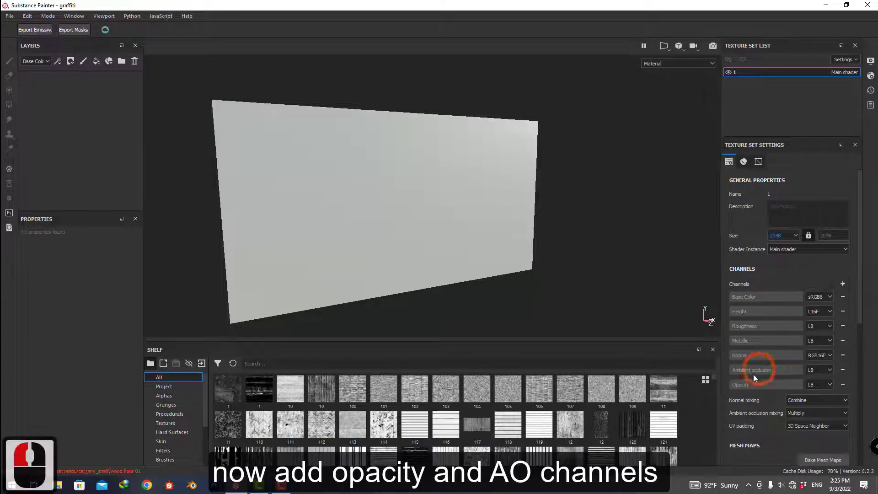
# Find the concrete materials in the shelf with "concr" and apply Concrete Bare to the wall.
pyautogui.scroll(-2, 248, 178)
pyautogui.moveTo(306, 163); pyautogui.dragTo(300, 163, button='middle')
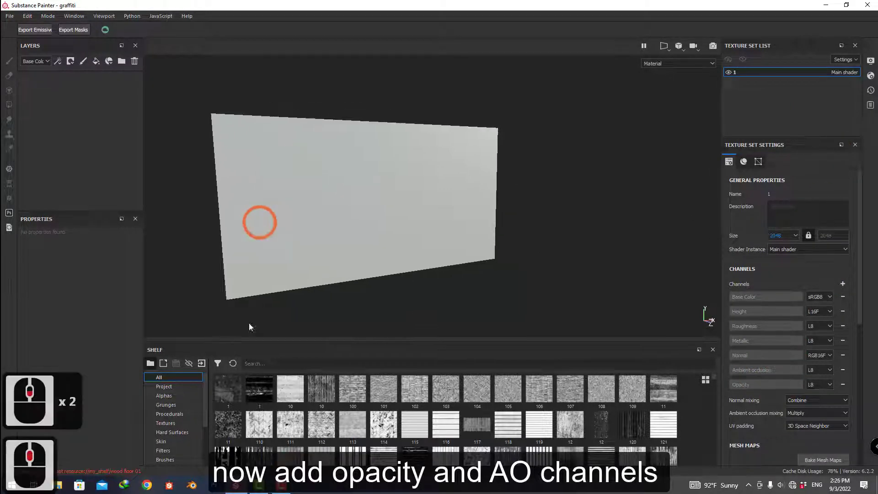
pyautogui.click(254, 364)
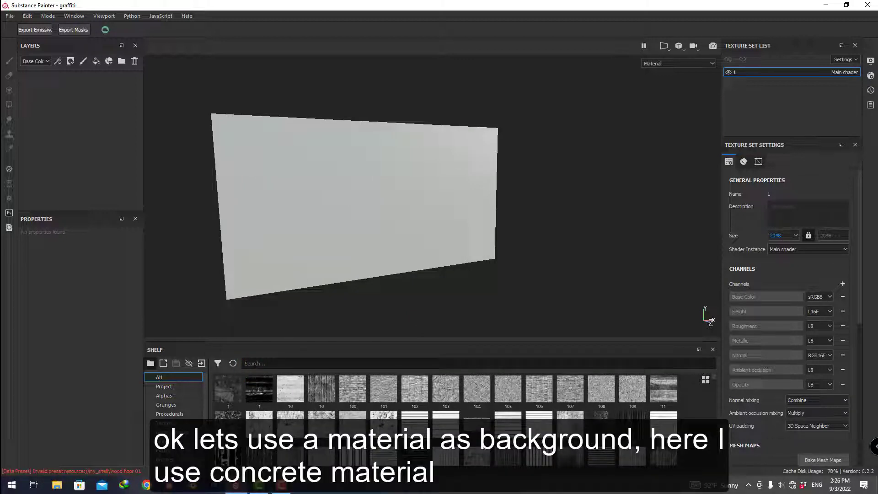
pyautogui.write('con')
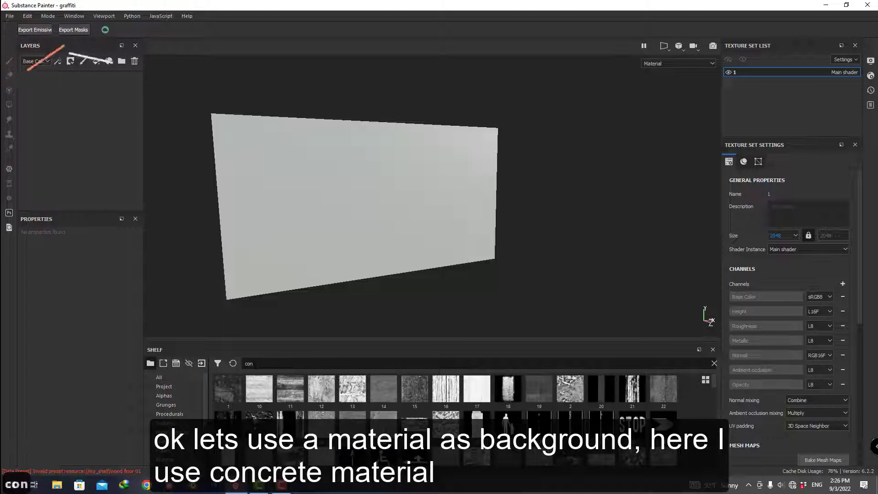
pyautogui.write('cr')
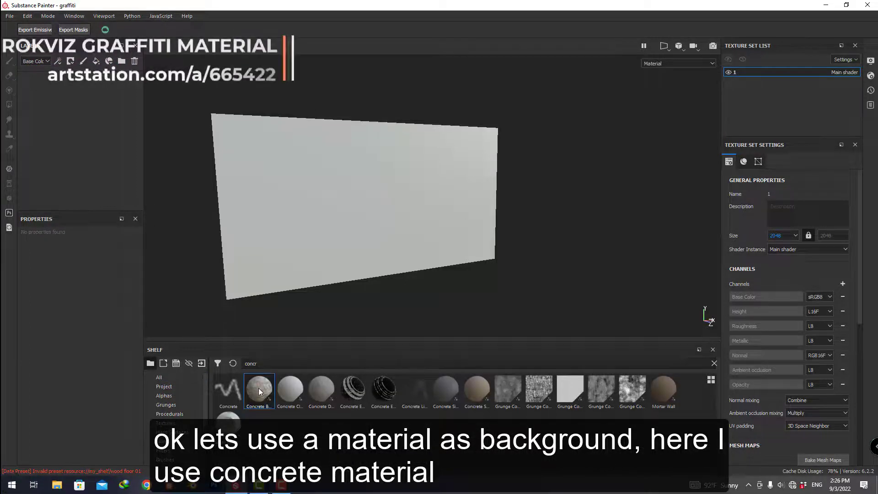
pyautogui.moveTo(258, 388); pyautogui.dragTo(321, 192)
pyautogui.scroll(-2, 392, 187)
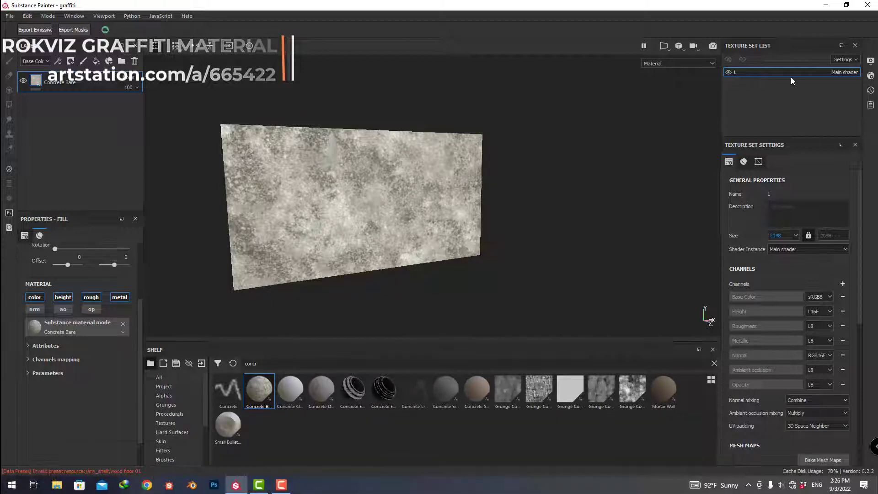
# Import Rokviz graffiti.sbsar from the desktop as a basematerial into the shelf 'my_shelf'.
pyautogui.click(826, 5)
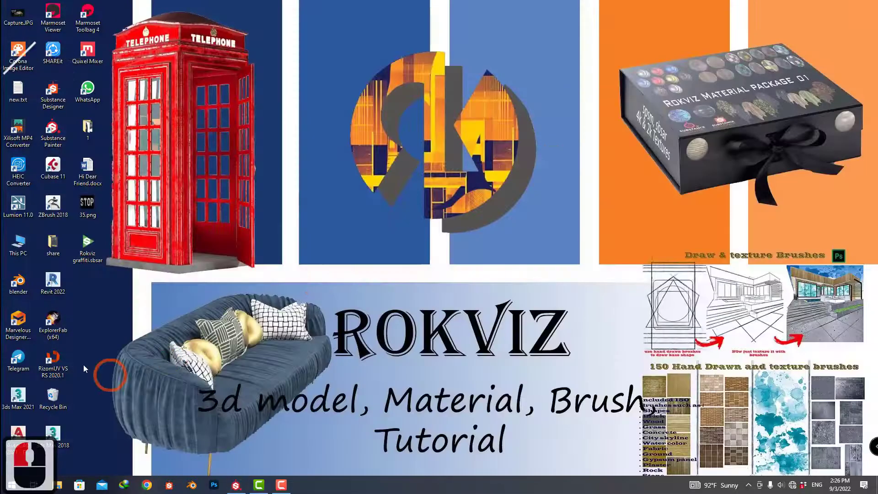
pyautogui.click(85, 257)
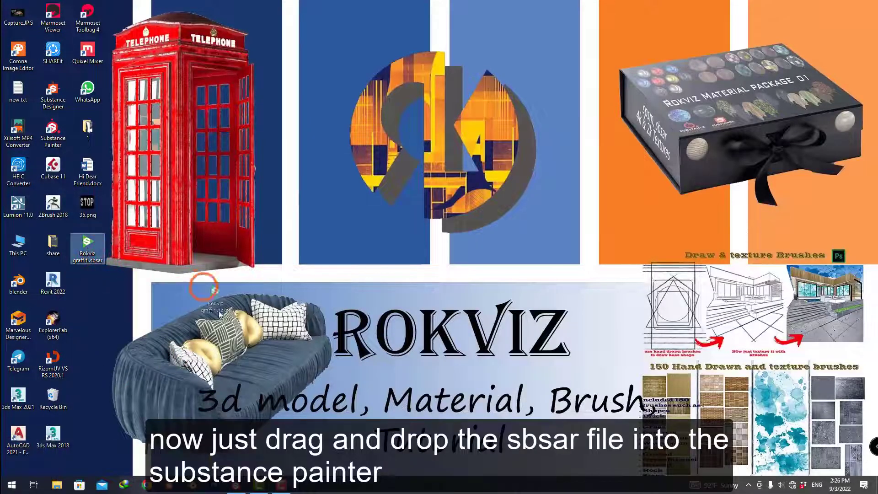
pyautogui.moveTo(220, 314)
pyautogui.mouseDown()
pyautogui.moveTo(236, 484)
pyautogui.moveTo(334, 428)
pyautogui.moveTo(336, 434)
pyautogui.moveTo(352, 397)
pyautogui.mouseUp()
pyautogui.click(553, 147)
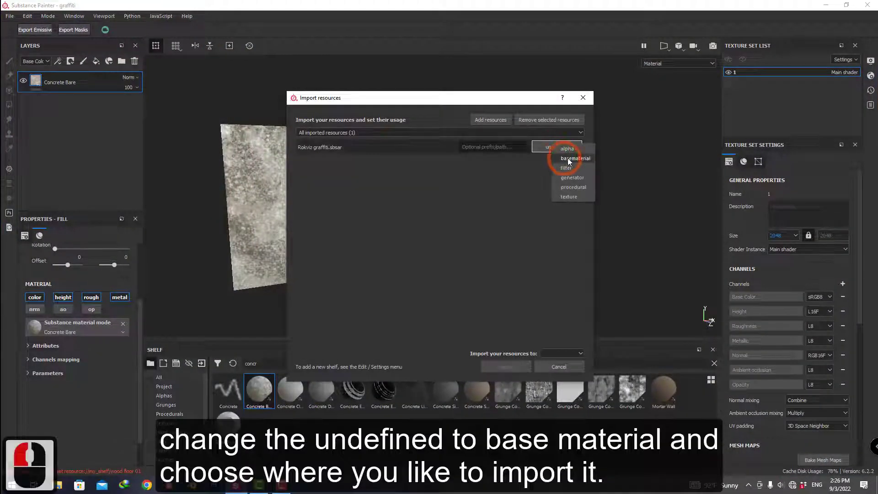
pyautogui.click(569, 159)
pyautogui.click(571, 354)
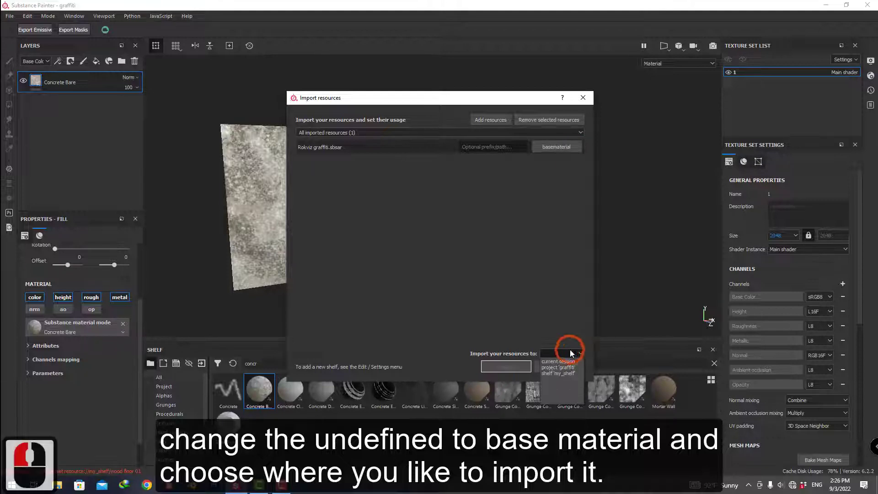
pyautogui.click(555, 373)
pyautogui.click(497, 371)
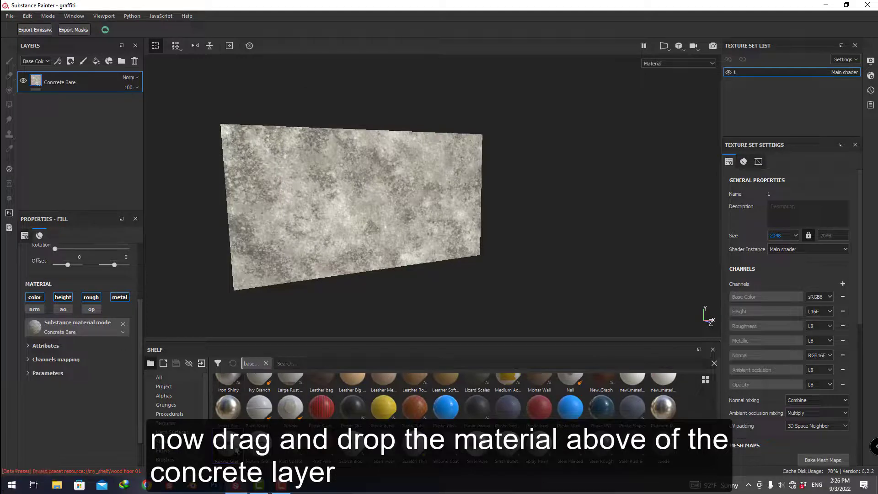
# Add the Rokviz_Graffiti material as a layer above Concrete Bare and move it up to mid-wall, at an offset of about -0.02, 0.21.
pyautogui.moveTo(234, 450); pyautogui.dragTo(104, 133)
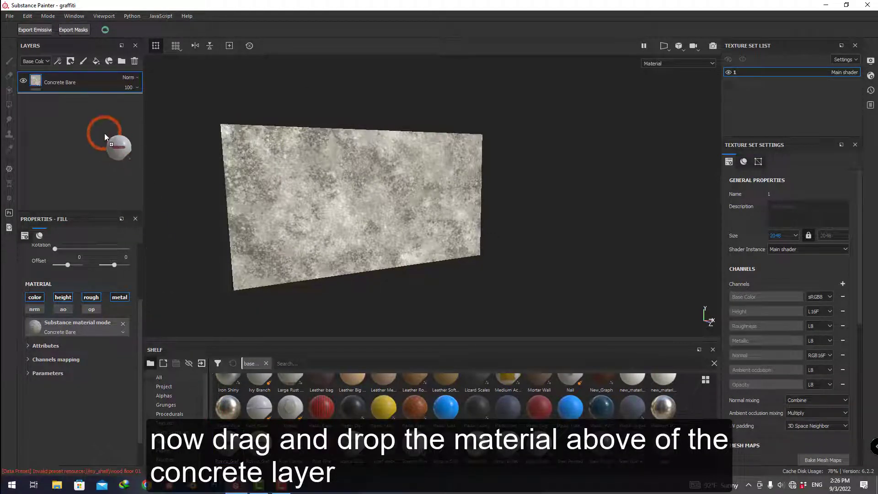
pyautogui.moveTo(100, 79); pyautogui.dragTo(99, 75)
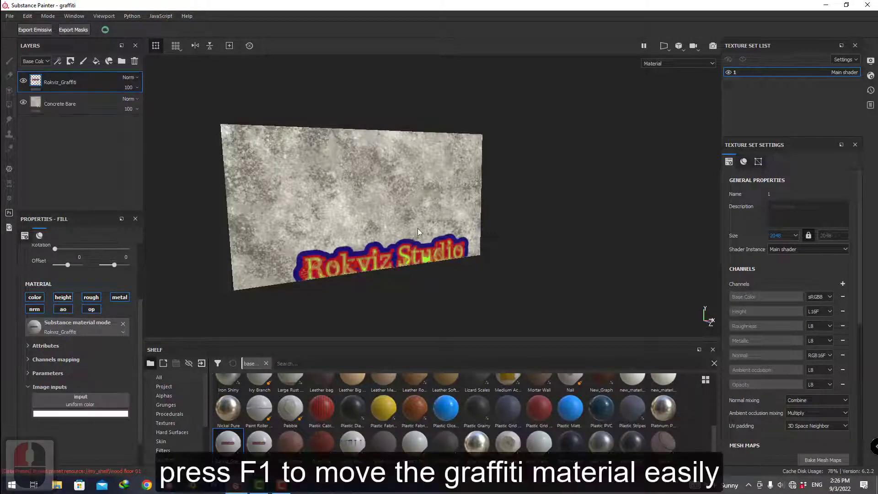
pyautogui.scroll(-3, 387, 257)
pyautogui.moveTo(386, 257); pyautogui.dragTo(373, 256, button='middle')
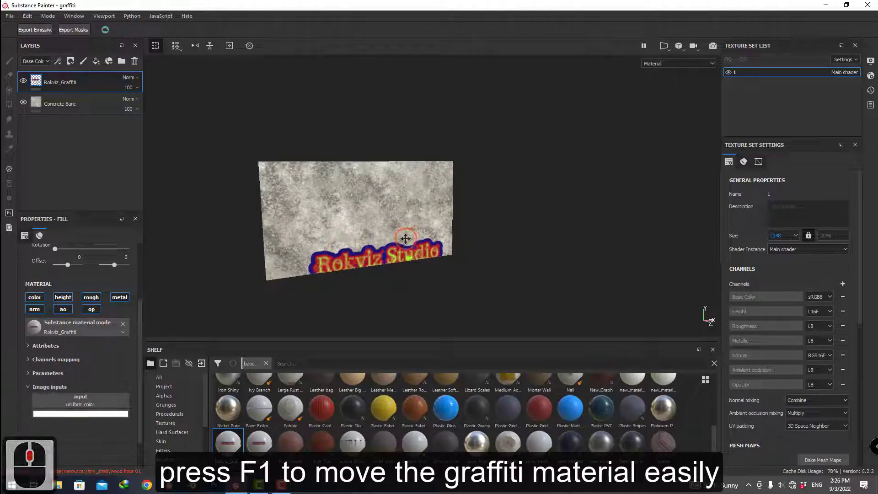
pyautogui.press('F1')
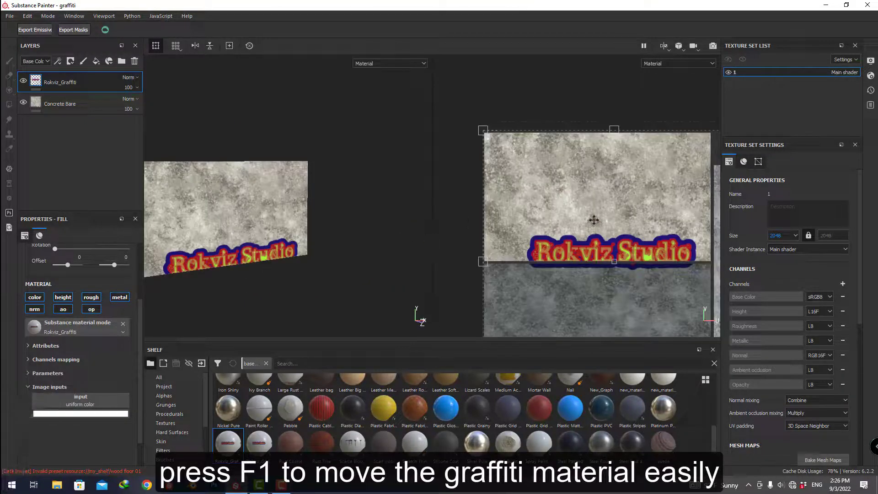
pyautogui.moveTo(593, 220); pyautogui.dragTo(588, 168)
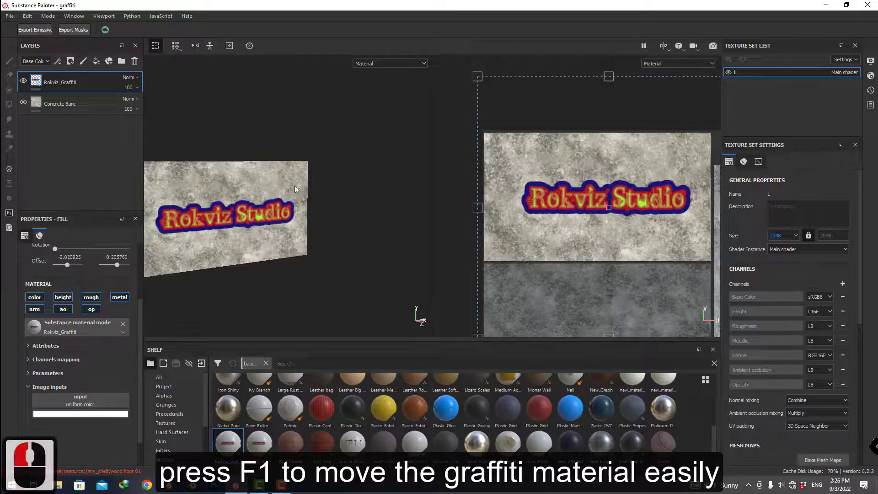
# Examine the Rokviz Studio graffiti on the concrete wall up close and from several angles, with only the 3D view shown.
pyautogui.keyDown('alt'); pyautogui.moveTo(253, 196); pyautogui.dragTo(328, 177, button='middle'); pyautogui.keyUp('alt')
pyautogui.scroll(3, 328, 176)
pyautogui.keyDown('alt'); pyautogui.moveTo(259, 227); pyautogui.dragTo(266, 214, button='middle'); pyautogui.keyUp('alt')
pyautogui.keyDown('alt'); pyautogui.moveTo(304, 213); pyautogui.dragTo(275, 219); pyautogui.keyUp('alt')
pyautogui.scroll(10, 249, 198)
pyautogui.scroll(-2, 338, 190)
pyautogui.keyDown('alt'); pyautogui.moveTo(342, 188); pyautogui.dragTo(430, 212, button='middle'); pyautogui.keyUp('alt')
pyautogui.press('F2')
pyautogui.scroll(-8, 370, 191)
pyautogui.moveTo(439, 220)
pyautogui.keyDown('alt'); pyautogui.mouseDown()
pyautogui.moveTo(407, 225)
pyautogui.moveTo(432, 220)
pyautogui.mouseUp(); pyautogui.keyUp('alt')
pyautogui.scroll(-2, 433, 219)
pyautogui.keyDown('alt'); pyautogui.moveTo(433, 219); pyautogui.dragTo(369, 218, button='middle'); pyautogui.keyUp('alt')
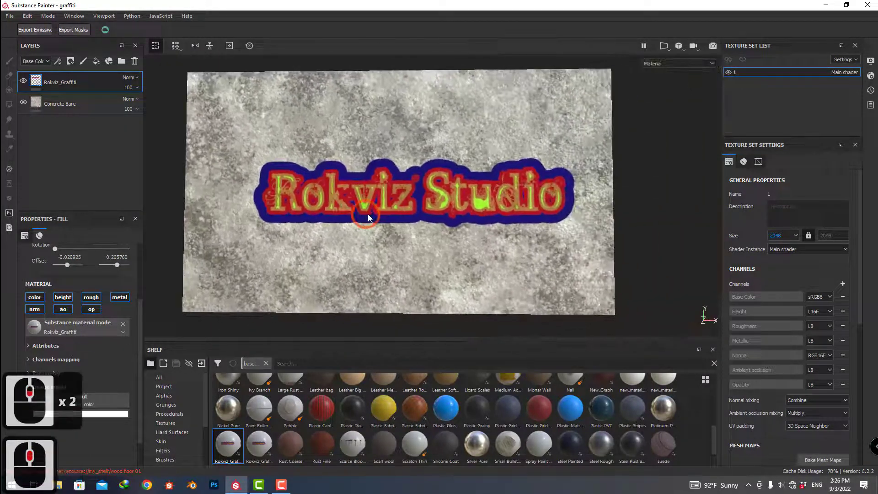
pyautogui.keyDown('alt'); pyautogui.moveTo(368, 218); pyautogui.dragTo(381, 201); pyautogui.keyUp('alt')
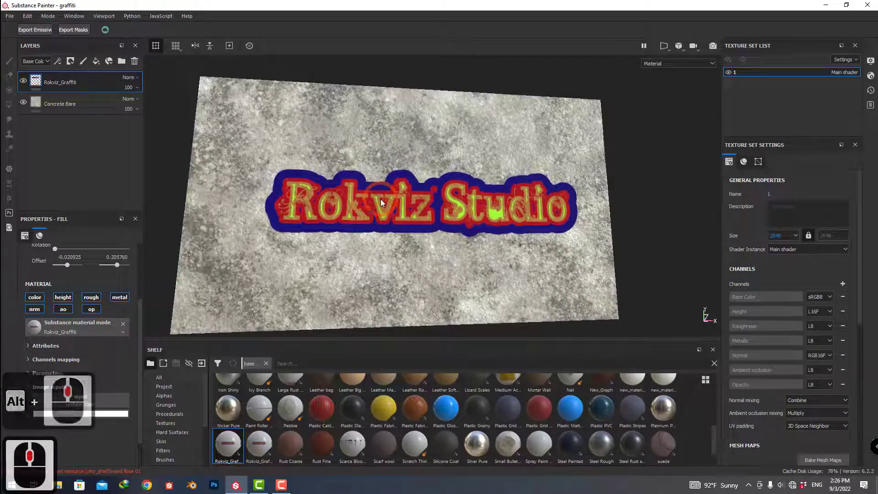
# Reposition the graffiti slightly up on the wall in the UV view, at an offset of about -0.06, 0.23.
pyautogui.press('F1')
pyautogui.scroll(-6, 355, 177)
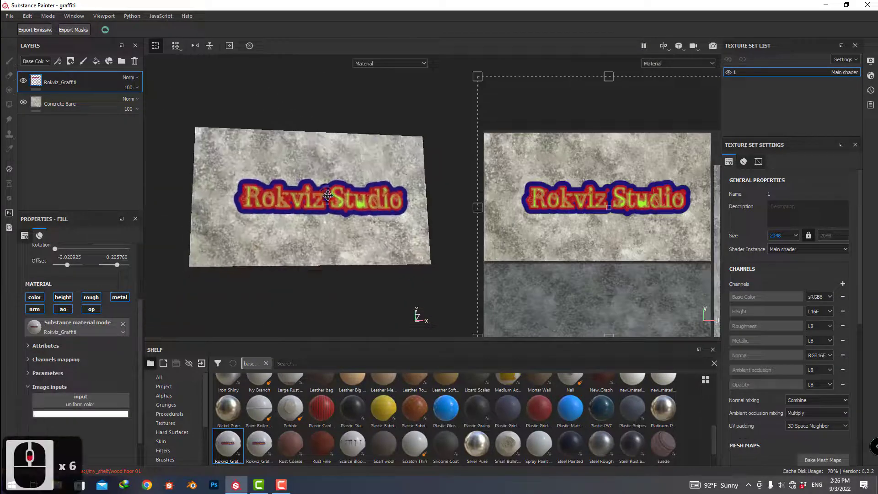
pyautogui.moveTo(620, 216); pyautogui.dragTo(611, 193)
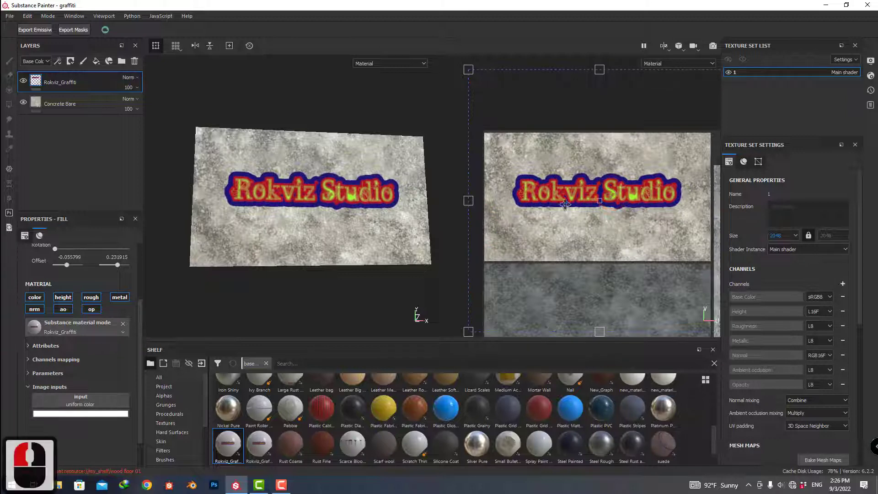
pyautogui.press('F2')
pyautogui.scroll(5, 464, 190)
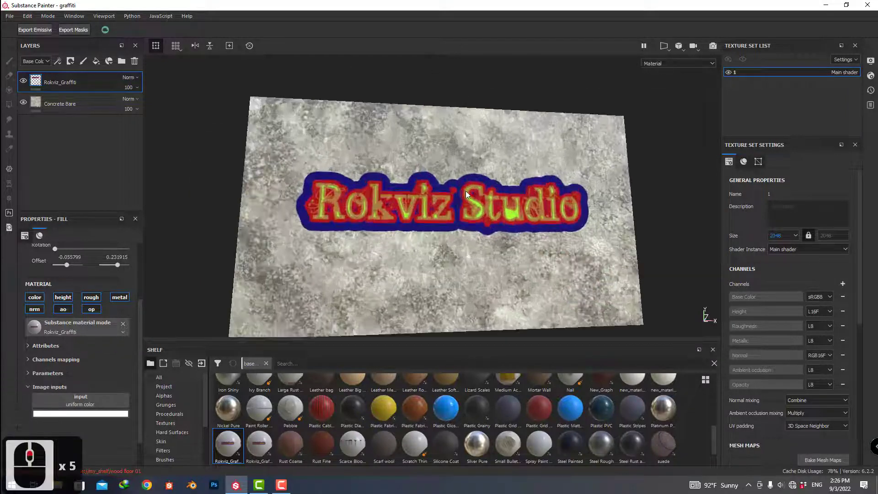
pyautogui.moveTo(466, 191); pyautogui.dragTo(412, 168, button='middle')
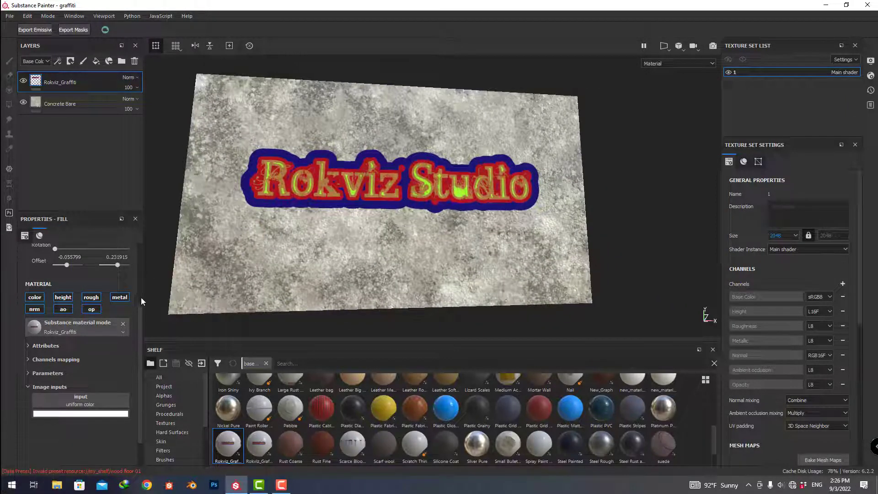
# Set the UV Wrap of the Rokviz_Graffiti fill layer to None.
pyautogui.moveTo(139, 311); pyautogui.dragTo(140, 289)
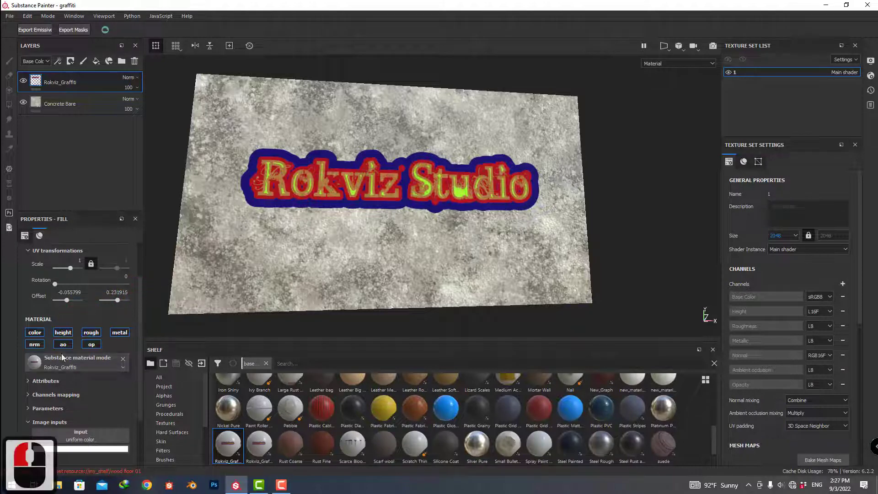
pyautogui.click(40, 346)
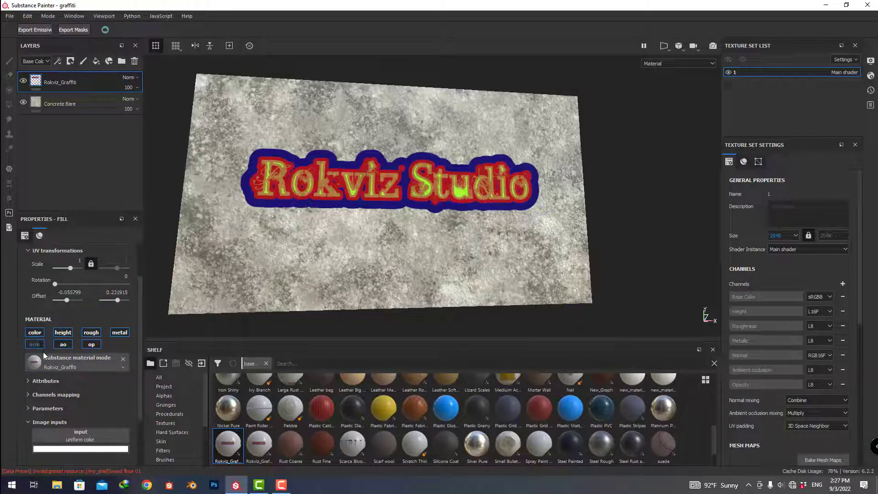
pyautogui.scroll(3, 111, 344)
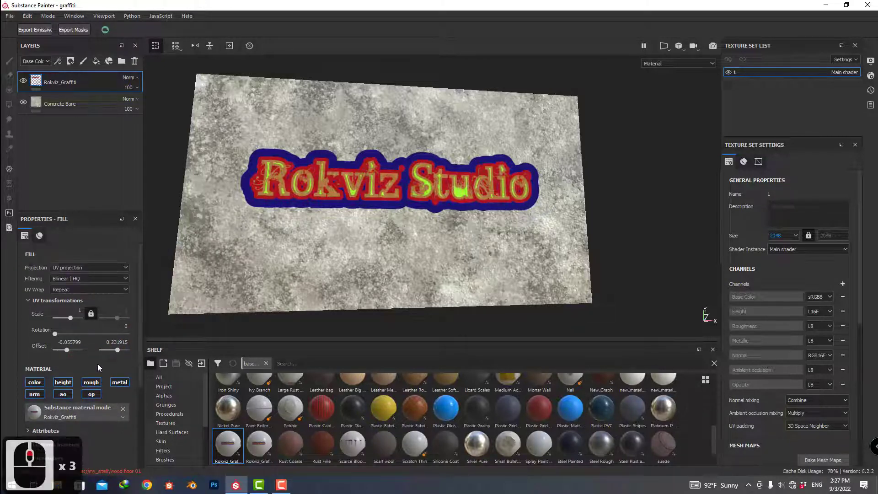
pyautogui.click(114, 289)
pyautogui.click(68, 298)
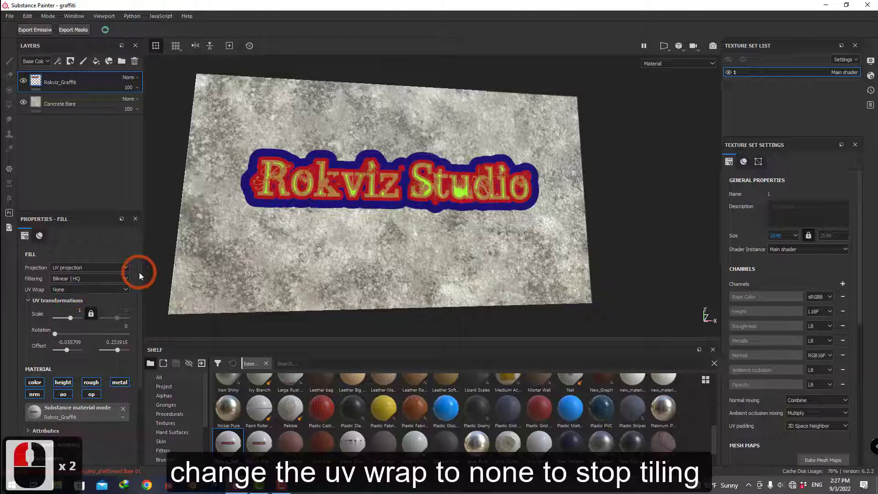
# Change the graffiti wording to "Rokviz Graffiti" in the material's text parameters.
pyautogui.scroll(-2, 139, 272)
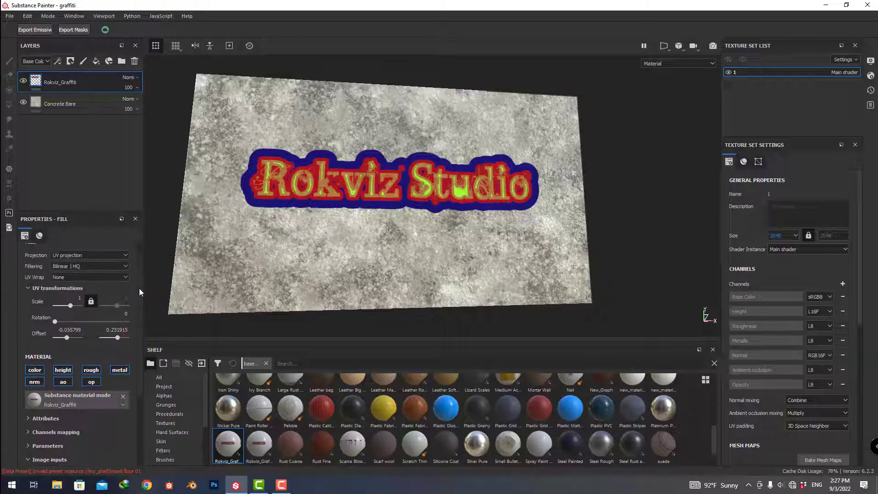
pyautogui.scroll(-5, 137, 311)
pyautogui.scroll(7, 136, 317)
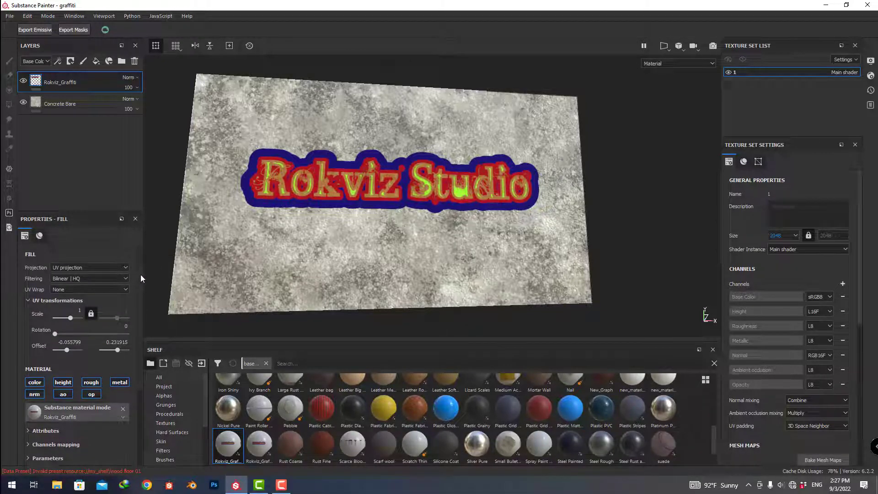
pyautogui.scroll(-5, 136, 315)
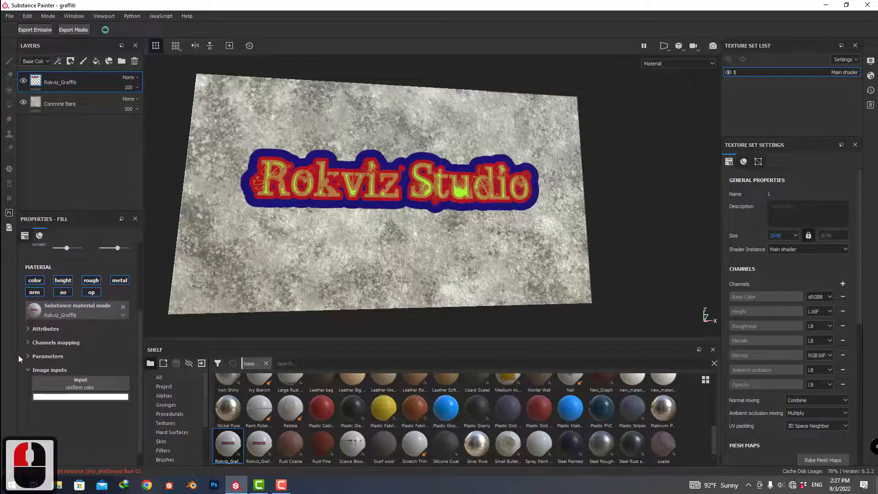
pyautogui.click(27, 355)
pyautogui.scroll(-4, 21, 356)
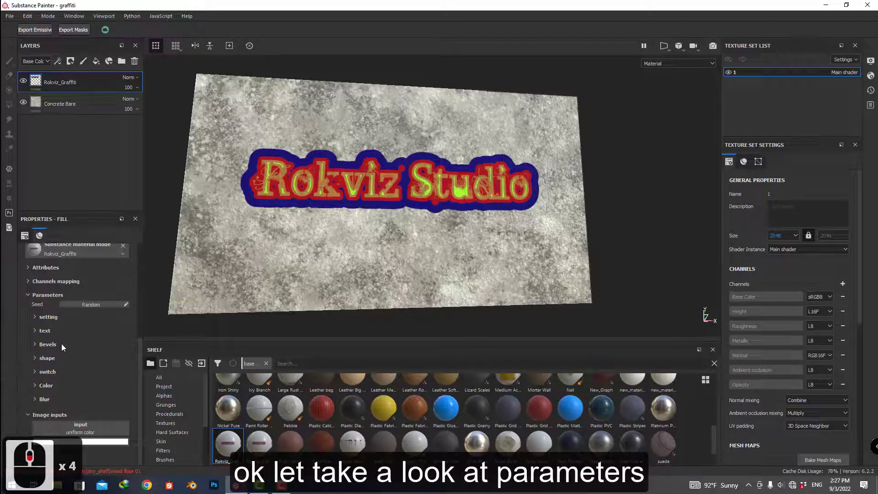
pyautogui.click(35, 331)
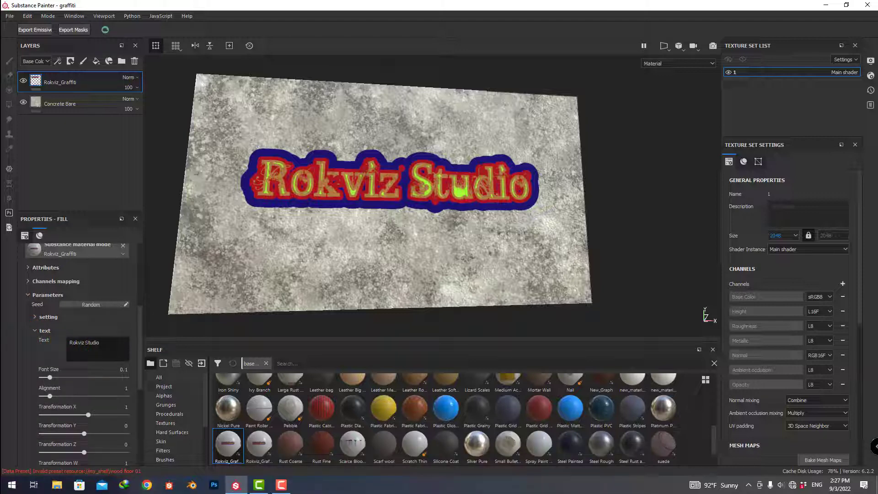
pyautogui.click(94, 343)
pyautogui.click(87, 344)
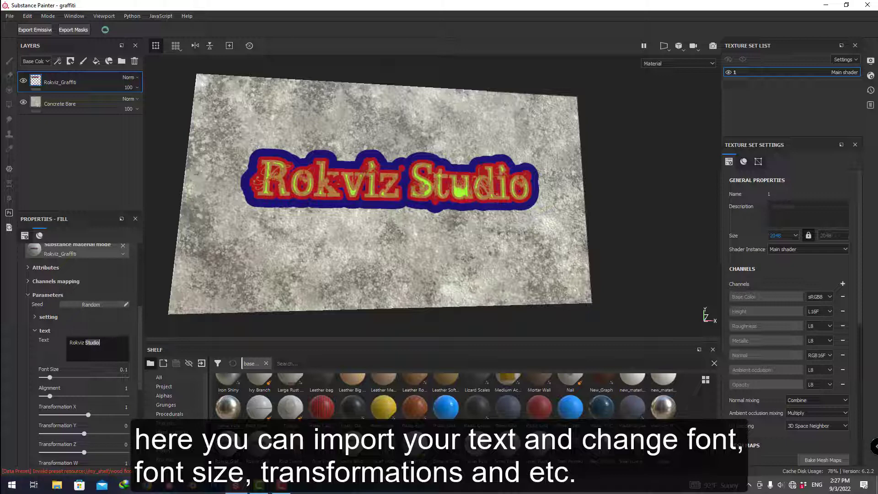
pyautogui.write('Graff')
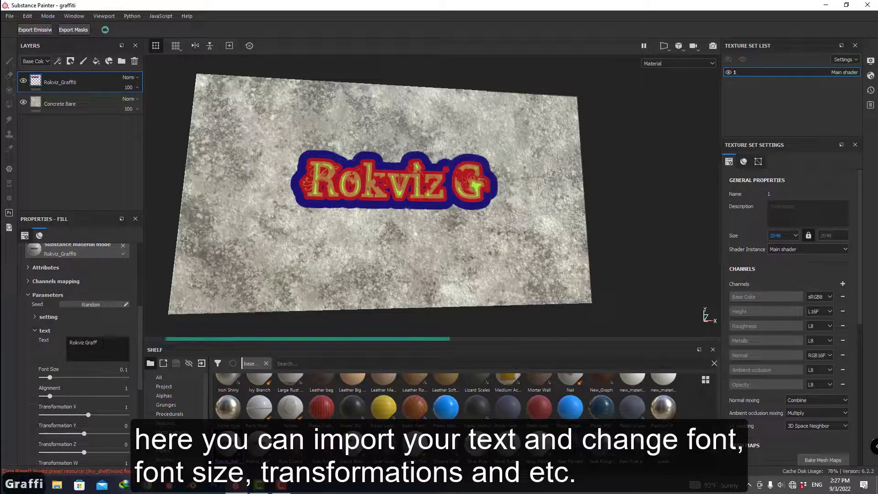
pyautogui.write('iti')
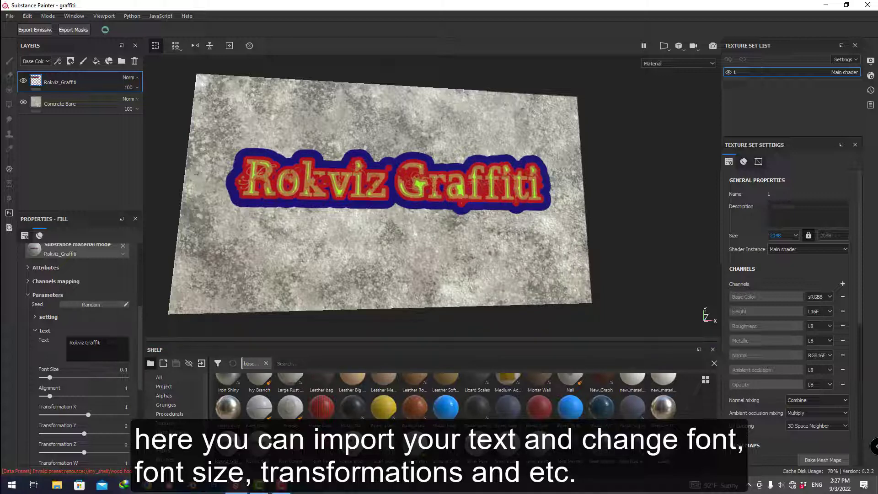
# Set the graffiti text's Font parameter to 8 and check the new lettering on the wall.
pyautogui.moveTo(140, 327); pyautogui.dragTo(138, 356)
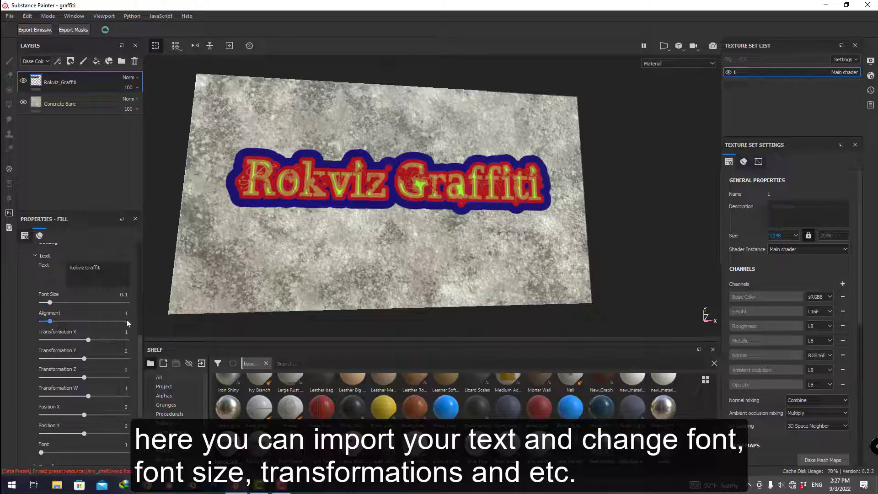
pyautogui.moveTo(140, 337); pyautogui.dragTo(136, 371)
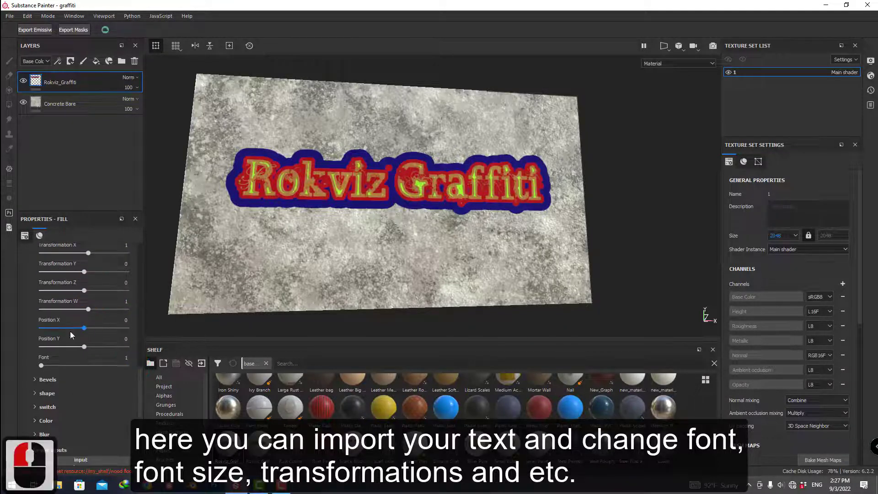
pyautogui.moveTo(48, 368); pyautogui.dragTo(50, 368)
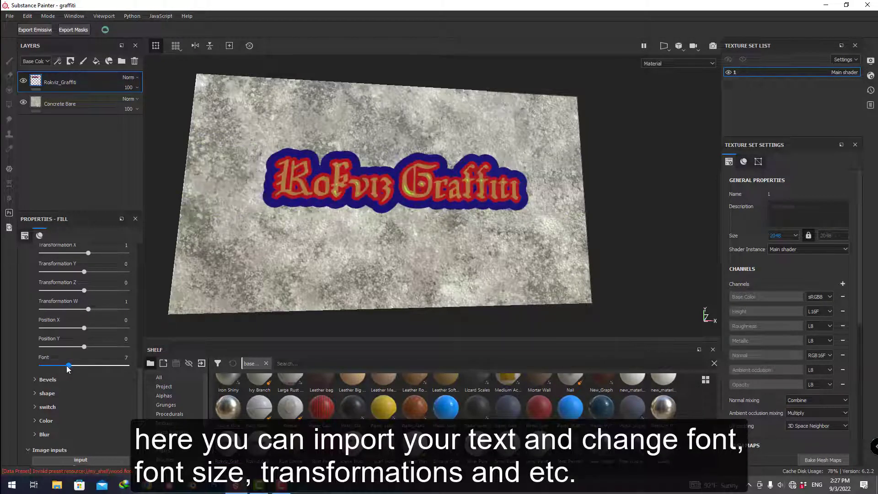
pyautogui.click(71, 366)
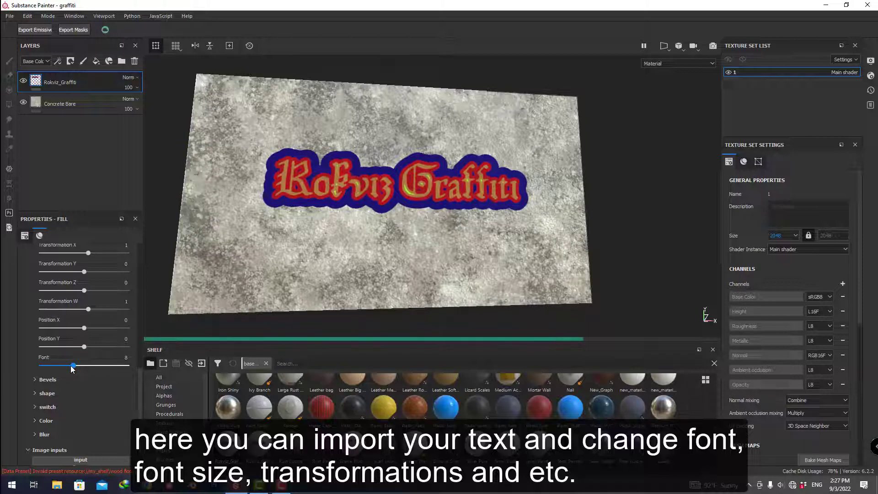
pyautogui.scroll(-3, 383, 189)
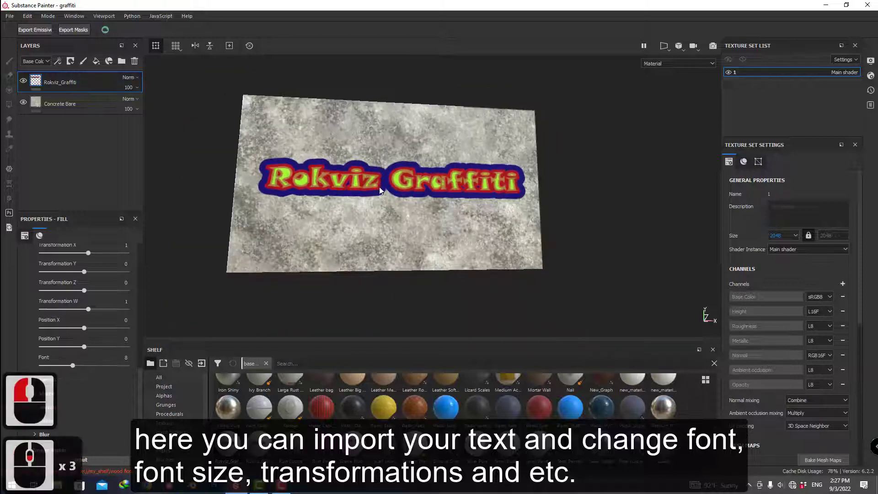
pyautogui.moveTo(374, 191); pyautogui.dragTo(354, 206, button='middle')
pyautogui.scroll(1, 398, 184)
pyautogui.scroll(4, 397, 184)
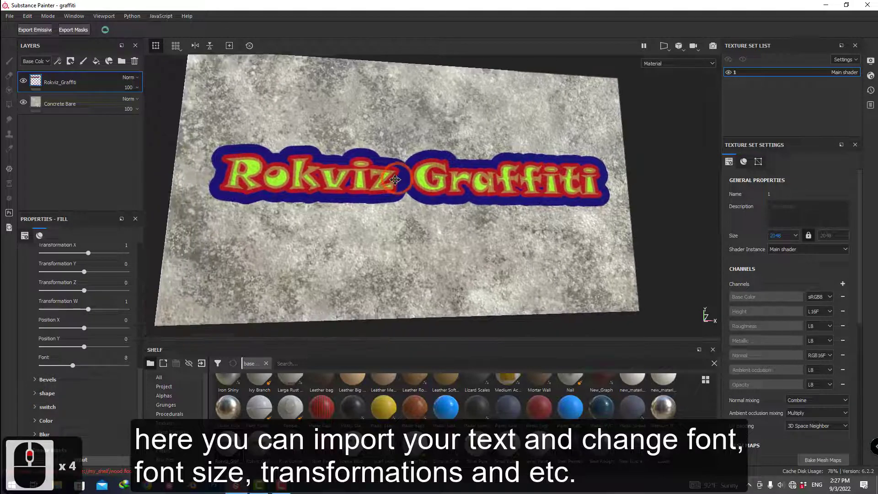
# Collapse the text parameters and expand the setting group of the graffiti material.
pyautogui.scroll(5, 134, 341)
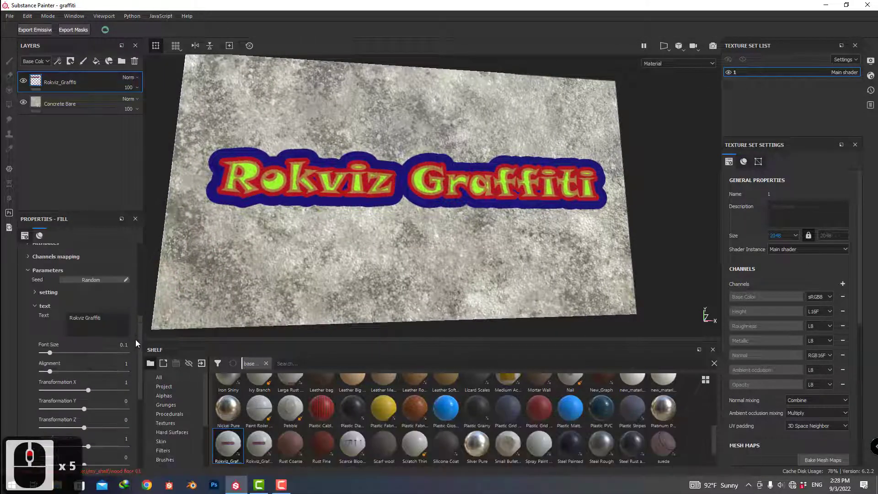
pyautogui.scroll(-2, 136, 343)
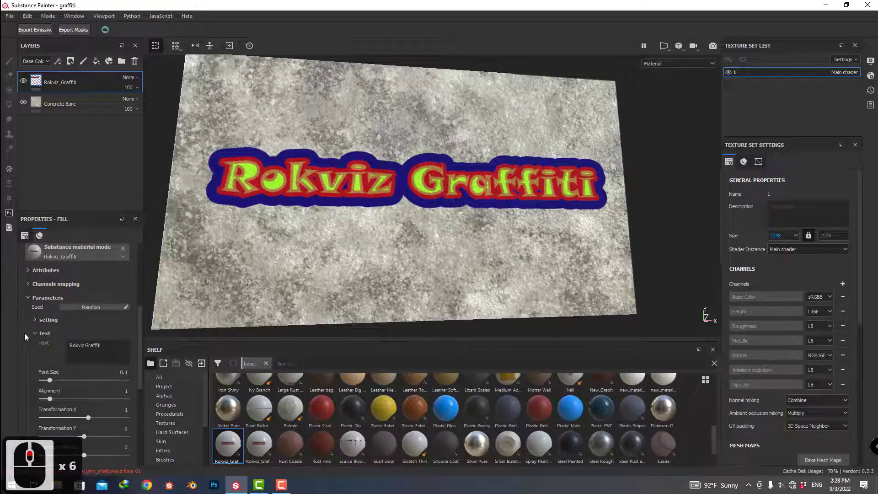
pyautogui.click(35, 274)
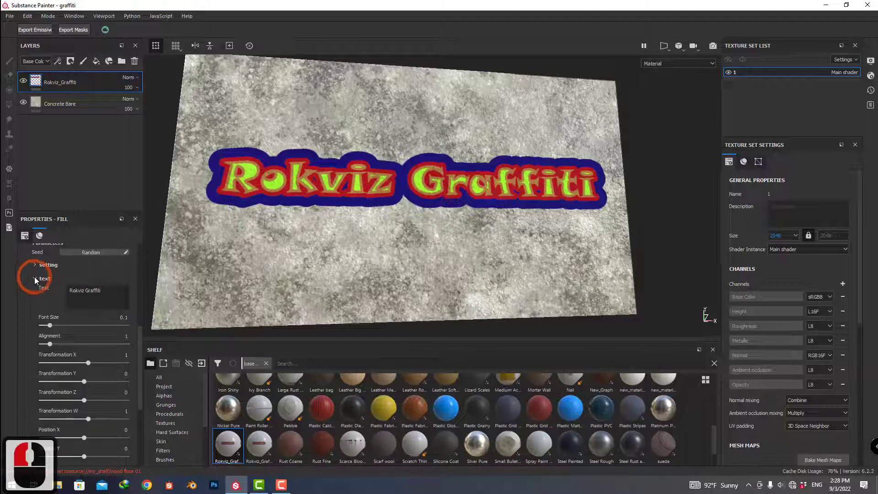
pyautogui.click(28, 295)
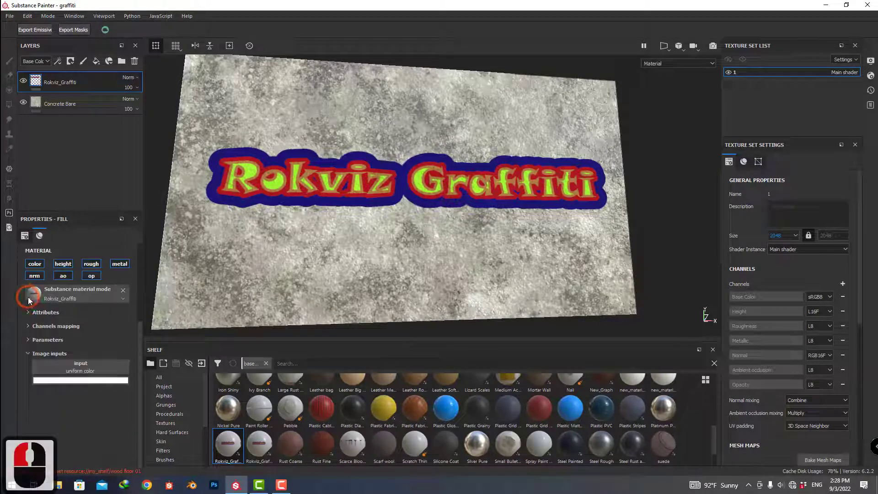
pyautogui.click(27, 341)
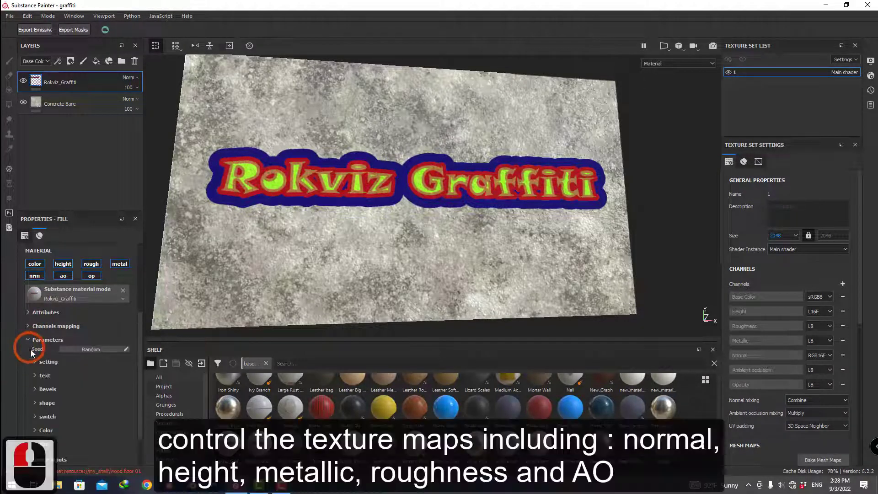
pyautogui.click(38, 362)
pyautogui.scroll(-3, 28, 351)
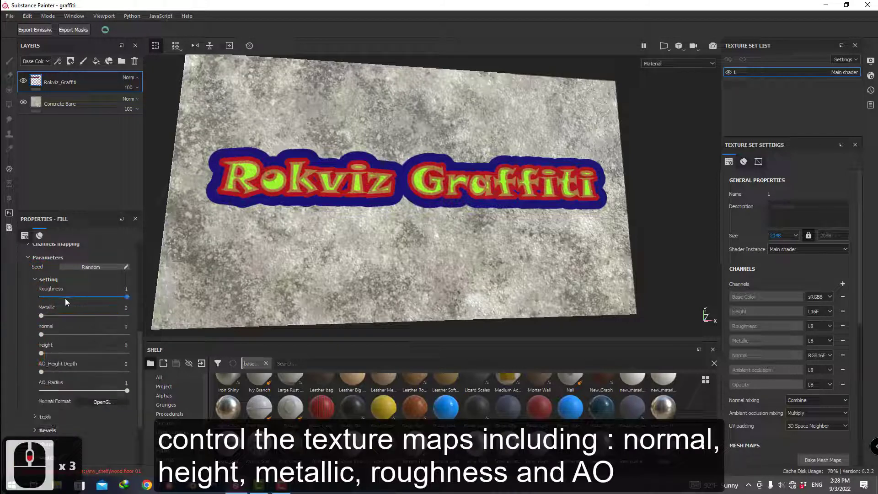
# Set the graffiti's Roughness to 0 and examine its surface up close at an angle.
pyautogui.moveTo(94, 297); pyautogui.dragTo(23, 297)
pyautogui.keyDown('alt'); pyautogui.moveTo(430, 202); pyautogui.dragTo(401, 169, button='middle'); pyautogui.keyUp('alt')
pyautogui.keyDown('alt'); pyautogui.moveTo(468, 201); pyautogui.dragTo(498, 207, button='middle'); pyautogui.keyUp('alt')
pyautogui.keyDown('alt'); pyautogui.moveTo(499, 207); pyautogui.dragTo(448, 204); pyautogui.keyUp('alt')
pyautogui.scroll(4, 464, 206)
pyautogui.keyDown('alt'); pyautogui.moveTo(464, 202); pyautogui.dragTo(474, 206, button='middle'); pyautogui.keyUp('alt')
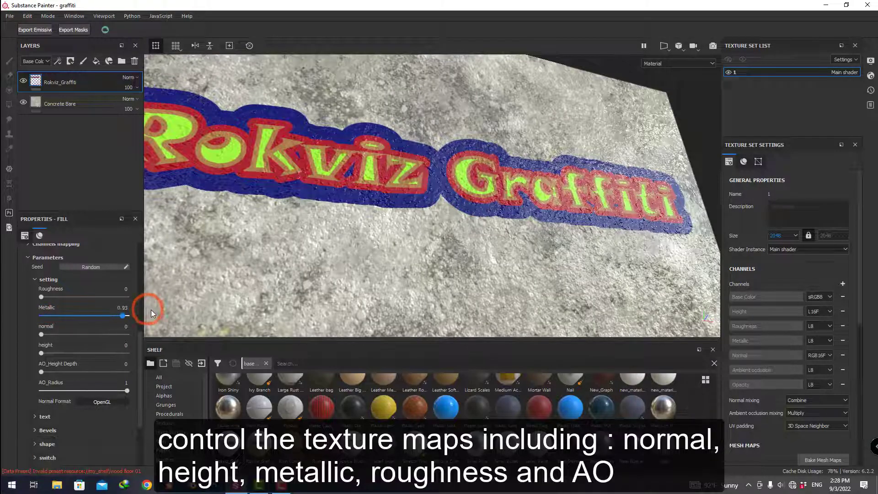
# Set the graffiti's Metallic to 1 and examine the metallic paint from several angles.
pyautogui.moveTo(151, 310); pyautogui.dragTo(155, 311)
pyautogui.keyDown('alt'); pyautogui.moveTo(388, 234); pyautogui.dragTo(495, 145, button='middle'); pyautogui.keyUp('alt')
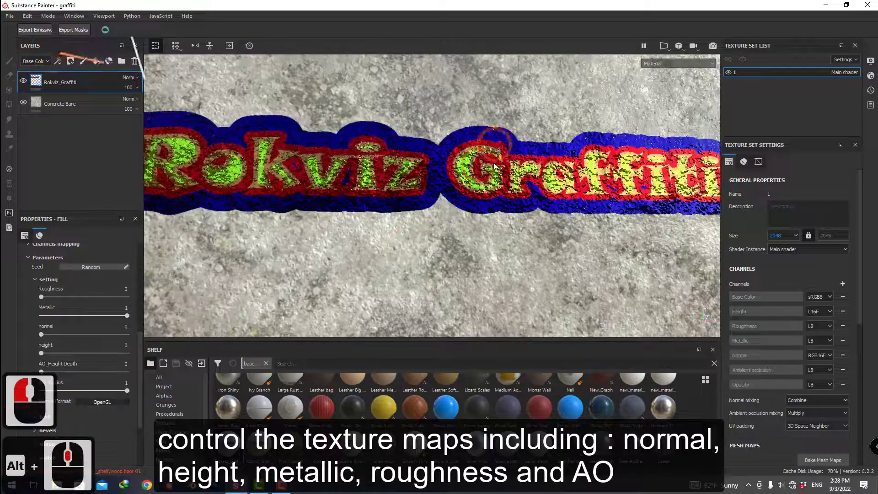
pyautogui.scroll(-6, 494, 169)
pyautogui.keyDown('alt'); pyautogui.moveTo(491, 213); pyautogui.dragTo(536, 191); pyautogui.keyUp('alt')
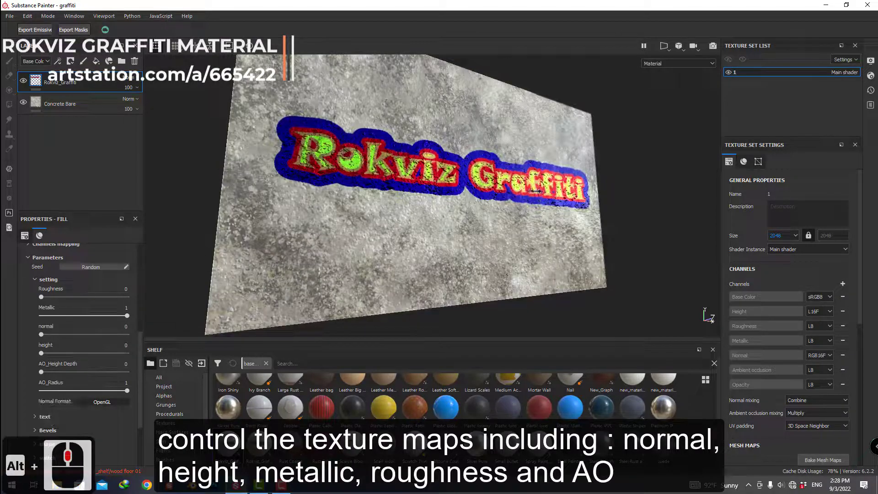
pyautogui.keyDown('shift'); pyautogui.moveTo(536, 191); pyautogui.dragTo(498, 193, button='right'); pyautogui.keyUp('shift')
pyautogui.keyDown('alt'); pyautogui.moveTo(499, 193); pyautogui.dragTo(450, 174); pyautogui.keyUp('alt')
# Return the graffiti's Metallic to 0 and its Roughness to 1.
pyautogui.moveTo(127, 316); pyautogui.dragTo(75, 316)
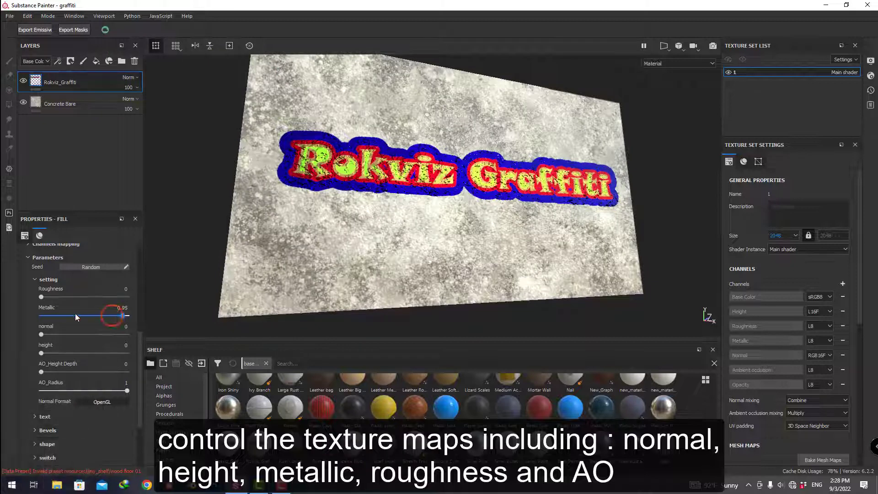
pyautogui.click(38, 297)
pyautogui.moveTo(127, 299); pyautogui.dragTo(203, 304)
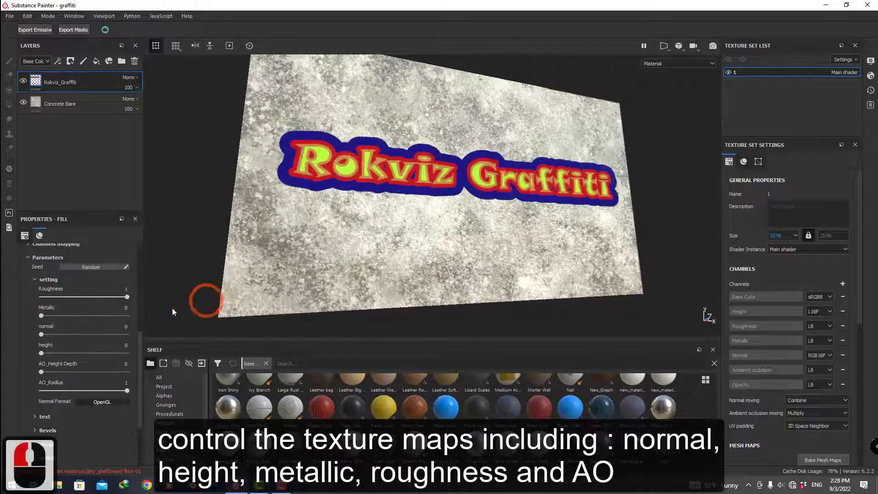
# Set the graffiti's normal intensity to 10 and check the relief on the tilted wall.
pyautogui.click(128, 389)
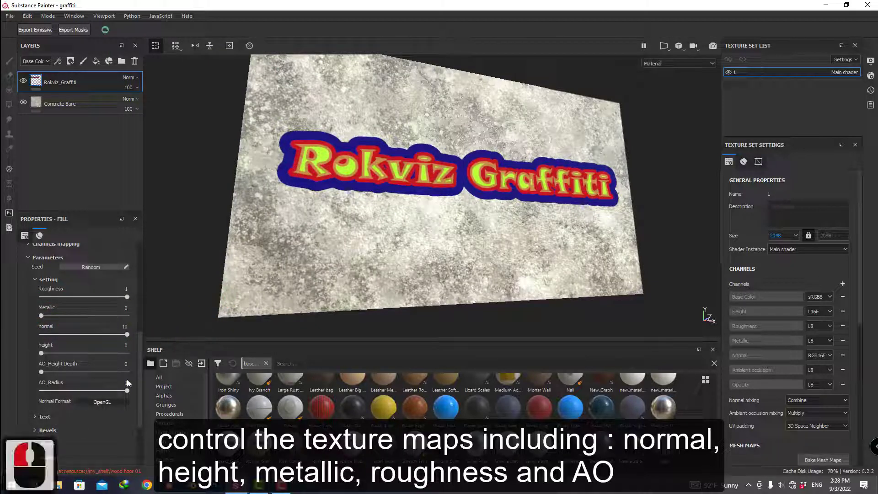
pyautogui.keyDown('alt'); pyautogui.moveTo(388, 158); pyautogui.dragTo(376, 200); pyautogui.keyUp('alt')
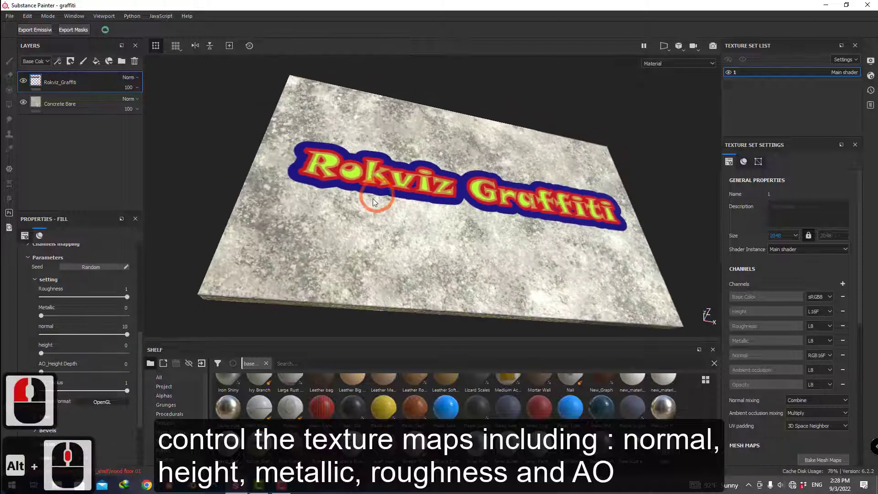
# Set the graffiti's height to 1 and check the relief on the tilted wall.
pyautogui.scroll(1, 376, 200)
pyautogui.keyDown('alt'); pyautogui.moveTo(377, 200); pyautogui.dragTo(337, 211, button='middle'); pyautogui.keyUp('alt')
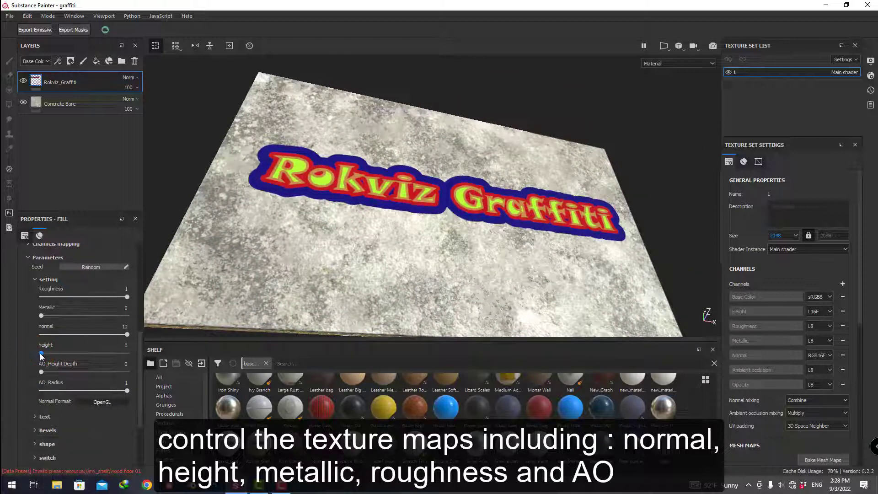
pyautogui.moveTo(38, 353); pyautogui.dragTo(126, 353)
pyautogui.keyDown('alt'); pyautogui.moveTo(338, 261); pyautogui.dragTo(371, 251); pyautogui.keyUp('alt')
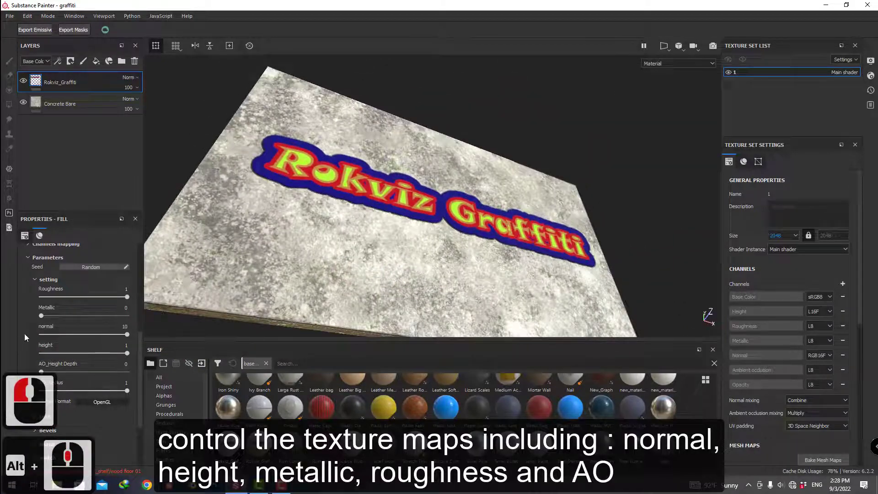
# Set the graffiti's AO_Height Depth to 0.22 and switch its Normal Format to DirectX.
pyautogui.moveTo(42, 372)
pyautogui.mouseDown()
pyautogui.moveTo(86, 372)
pyautogui.moveTo(69, 371)
pyautogui.mouseUp()
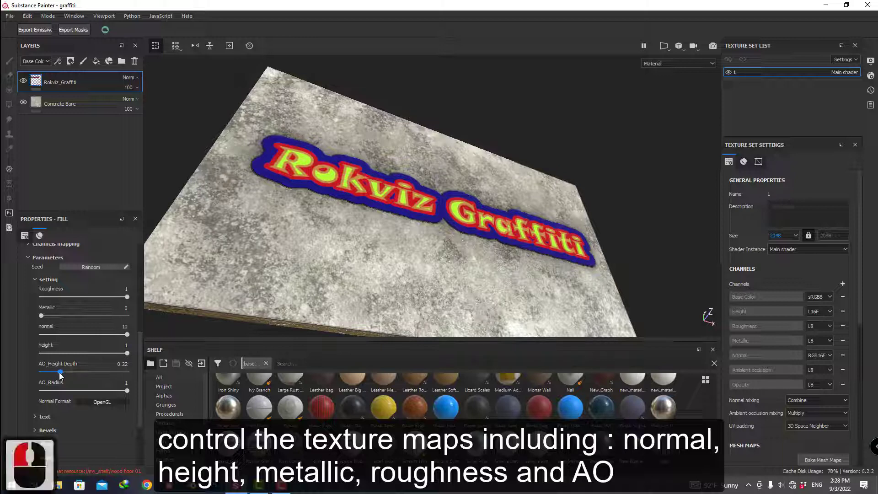
pyautogui.click(103, 403)
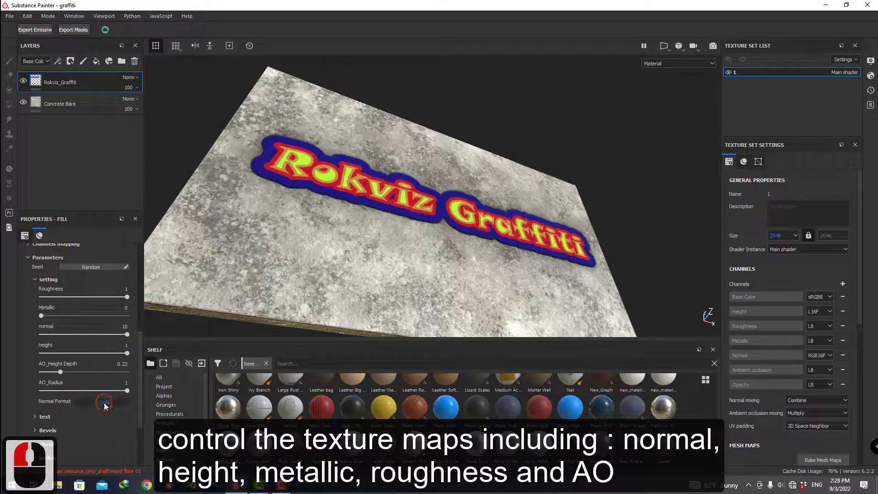
pyautogui.doubleClick(100, 404)
pyautogui.click(102, 402)
# Return the graffiti's normal, height and AO_Height Depth to 0 and check the wall from the front.
pyautogui.click(46, 281)
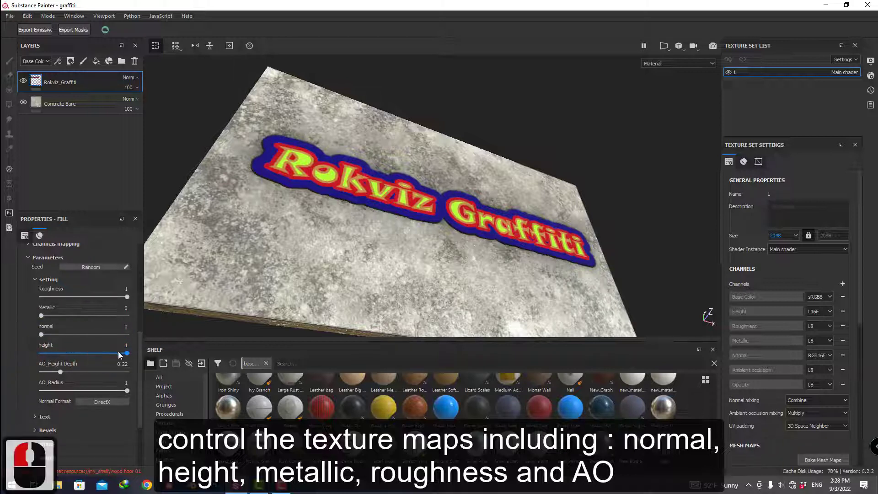
pyautogui.scroll(4, 27, 312)
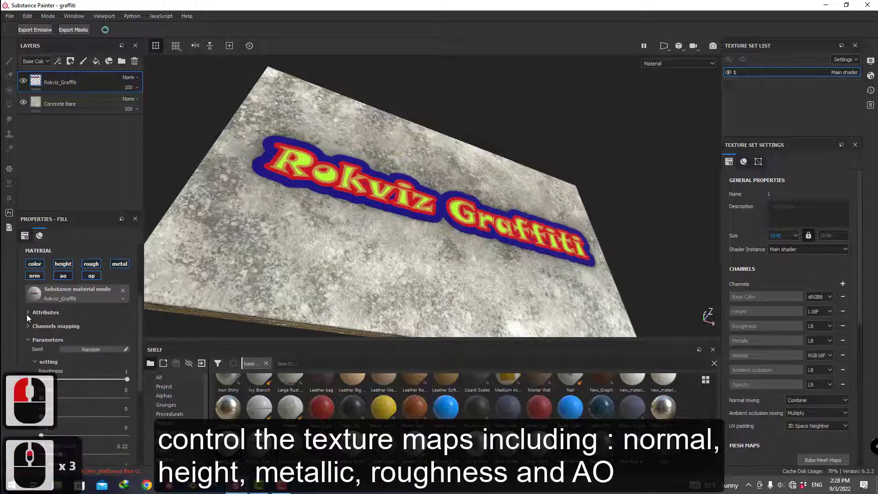
pyautogui.scroll(-3, 134, 323)
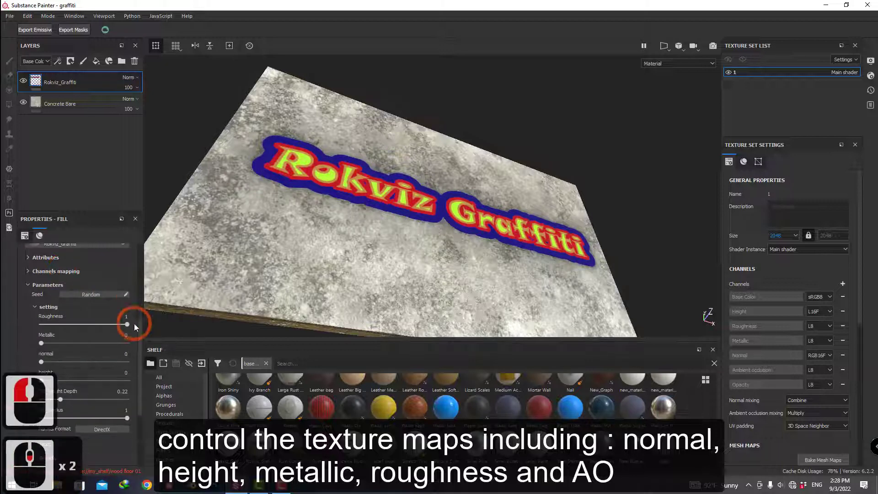
pyautogui.keyDown('alt'); pyautogui.moveTo(382, 201); pyautogui.dragTo(365, 218); pyautogui.keyUp('alt')
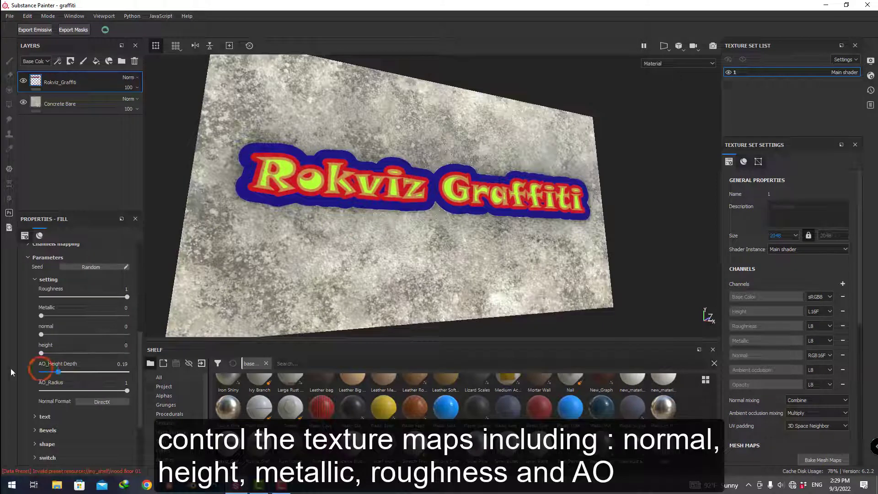
pyautogui.moveTo(12, 371); pyautogui.dragTo(11, 371)
pyautogui.keyDown('alt'); pyautogui.moveTo(391, 206); pyautogui.dragTo(421, 216); pyautogui.keyUp('alt')
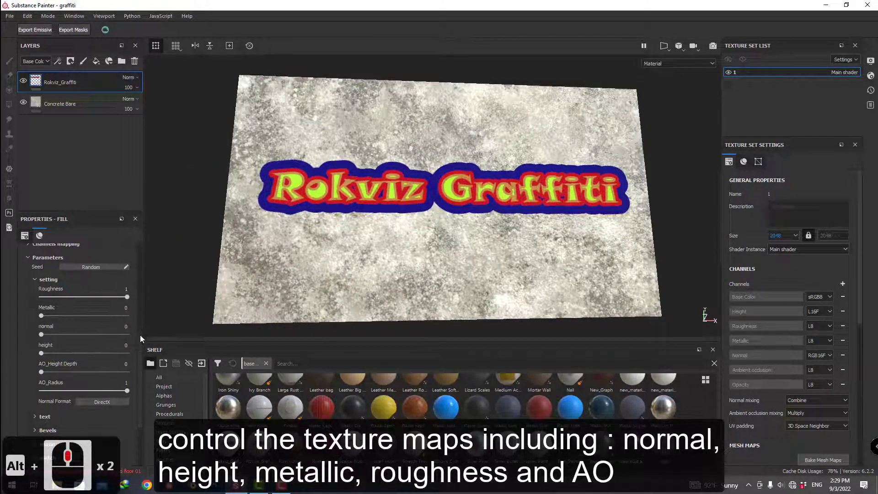
pyautogui.moveTo(140, 335)
pyautogui.mouseDown()
pyautogui.moveTo(136, 363)
pyautogui.moveTo(137, 324)
pyautogui.mouseUp()
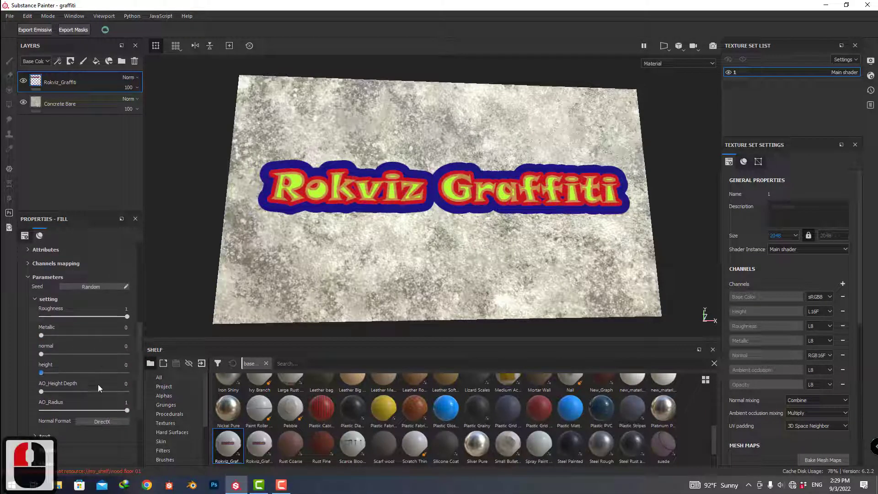
# Set the graffiti's 1st_bevel_distance to 0.02 in the Bevels parameters.
pyautogui.click(34, 299)
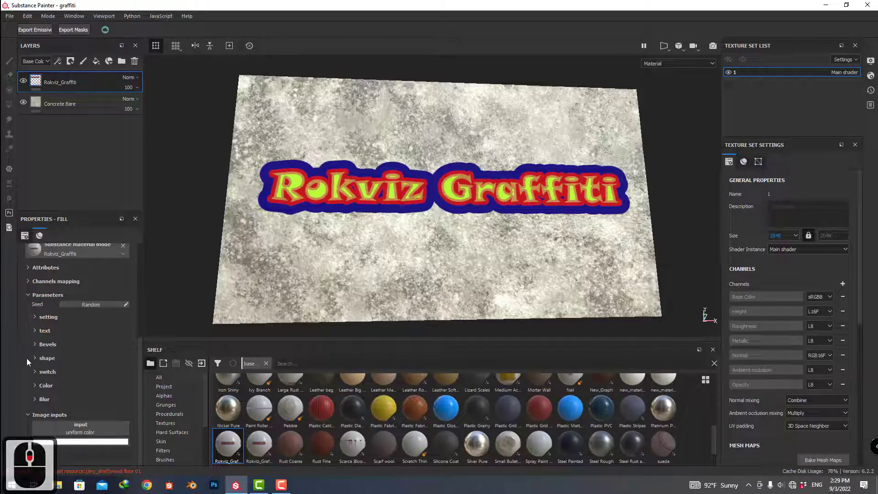
pyautogui.click(35, 345)
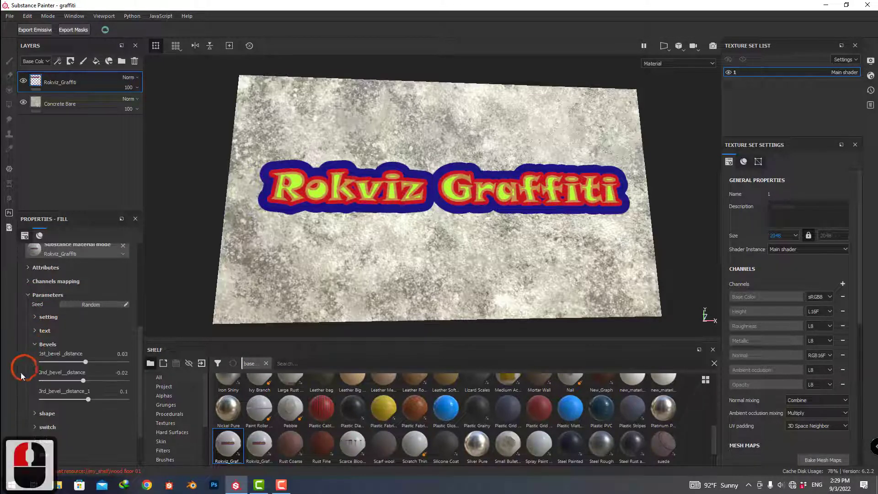
pyautogui.moveTo(86, 363); pyautogui.dragTo(86, 362)
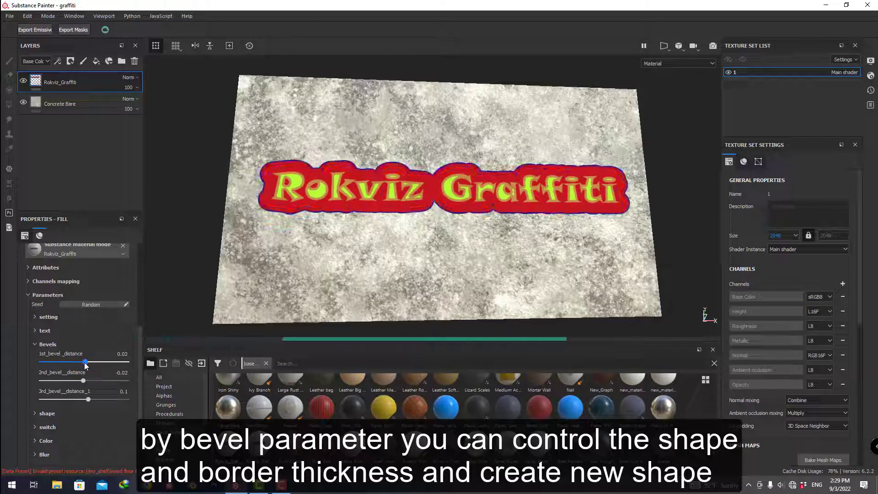
pyautogui.click(84, 371)
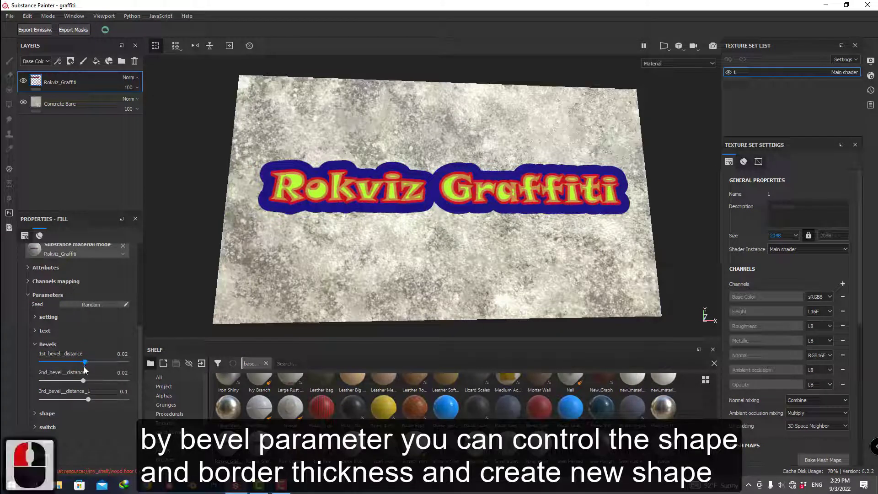
# Set the graffiti's 2nd_bevel_distance to -0.03, and try another 3rd_bevel_distance but undo it.
pyautogui.moveTo(86, 379); pyautogui.dragTo(87, 380)
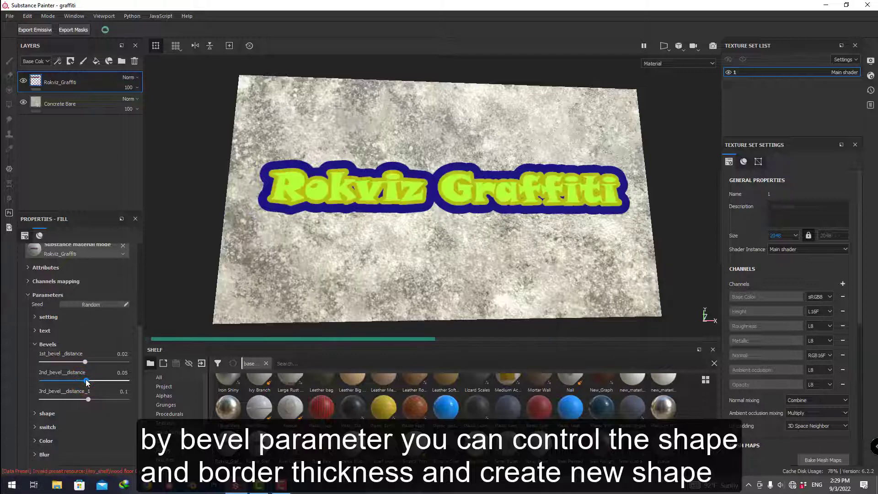
pyautogui.moveTo(87, 379)
pyautogui.mouseDown()
pyautogui.moveTo(95, 398)
pyautogui.moveTo(85, 397)
pyautogui.mouseUp()
pyautogui.click(89, 398)
pyautogui.hotkey('ctrl', 'z')
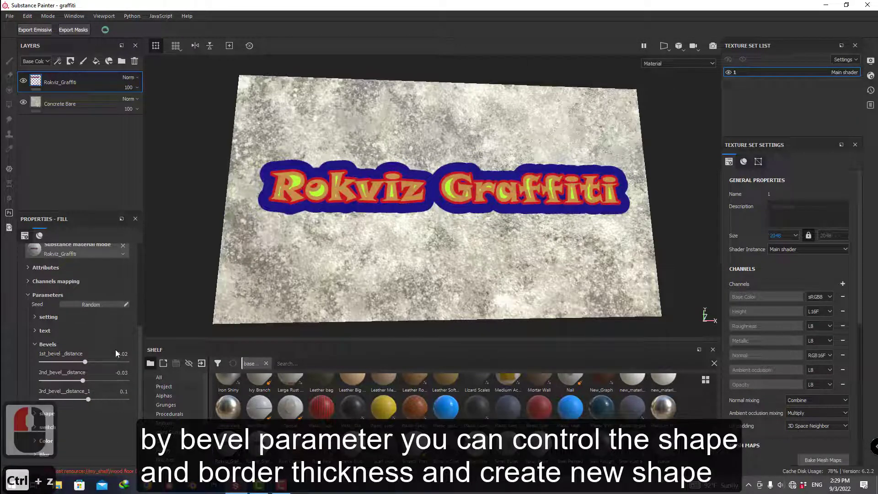
pyautogui.scroll(-2, 389, 204)
pyautogui.keyDown('alt'); pyautogui.moveTo(396, 204); pyautogui.dragTo(384, 209, button='middle'); pyautogui.keyUp('alt')
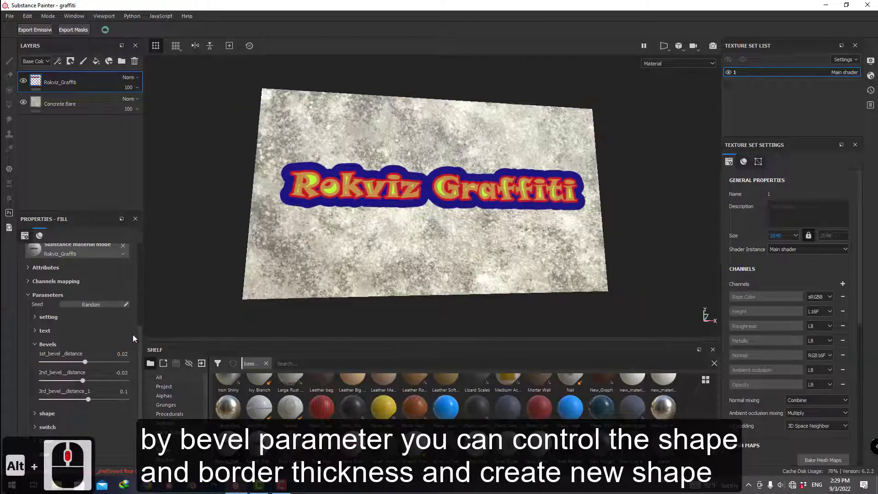
pyautogui.moveTo(139, 351); pyautogui.dragTo(135, 364)
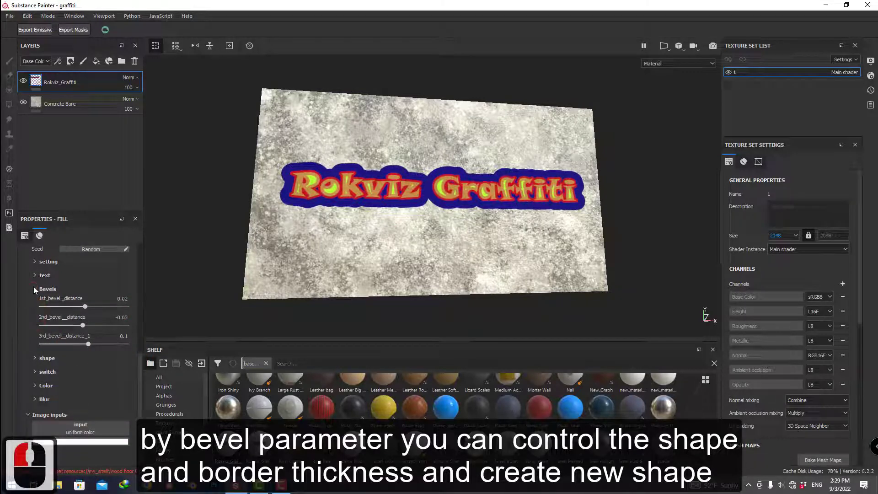
pyautogui.click(35, 289)
# Change the graffiti's 1st_shape_color to a medium blue (0.129, 0.201, 0.593).
pyautogui.scroll(-2, 26, 337)
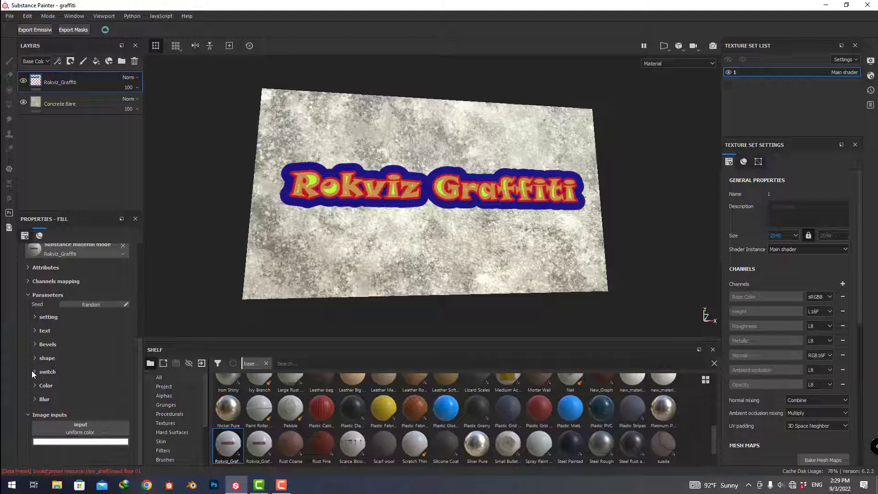
pyautogui.click(29, 383)
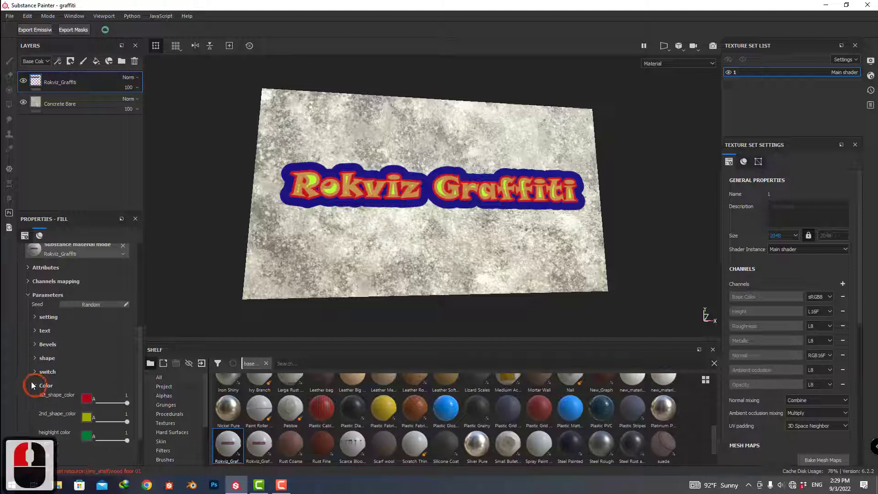
pyautogui.scroll(-3, 28, 364)
pyautogui.click(86, 343)
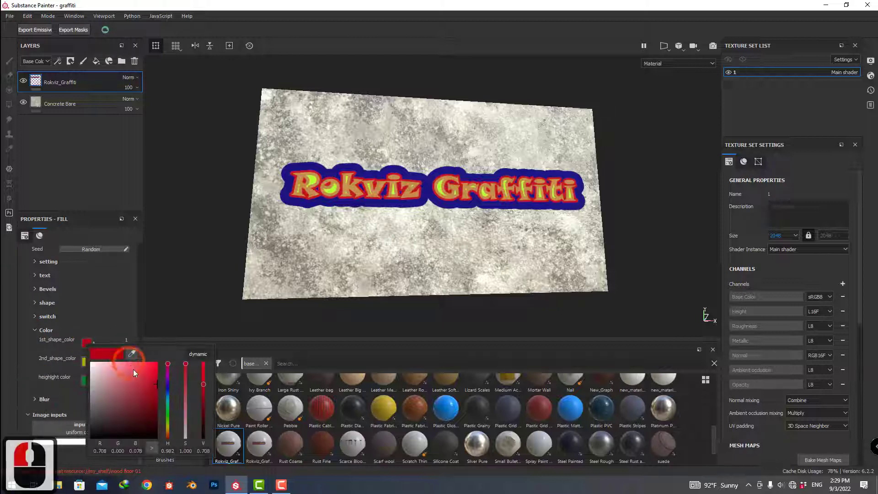
pyautogui.click(140, 376)
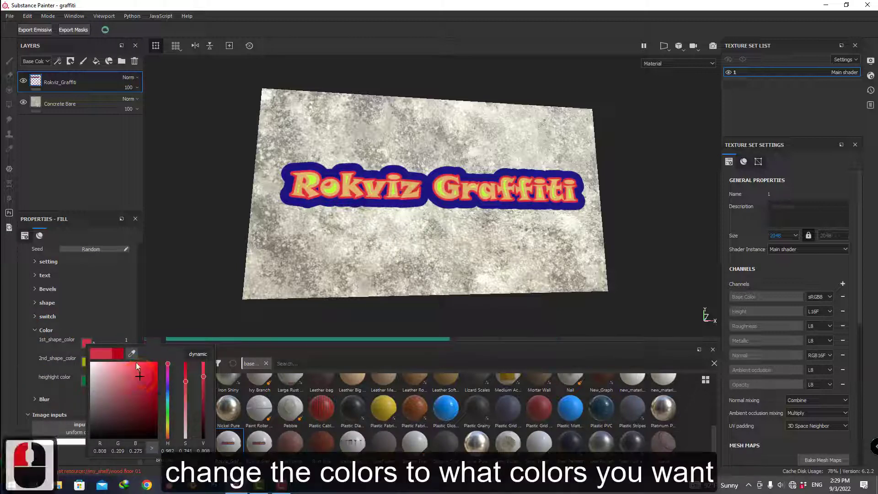
pyautogui.click(142, 392)
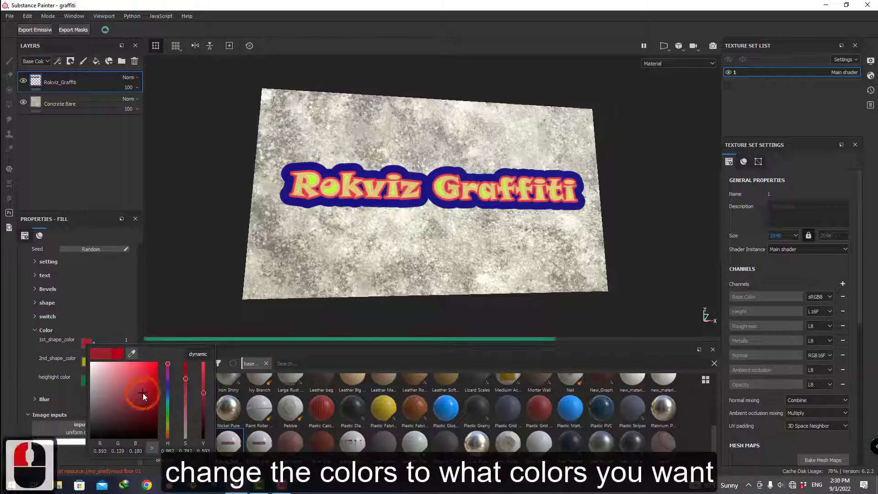
pyautogui.click(168, 389)
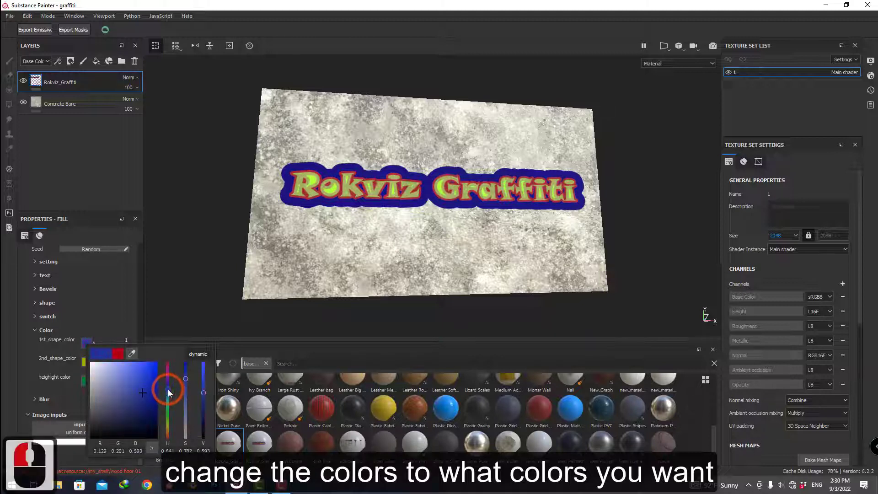
# Change the graffiti's 2nd_shape_color to a soft magenta (0.659, 0.269, 0.619).
pyautogui.click(68, 367)
pyautogui.click(87, 362)
pyautogui.click(133, 408)
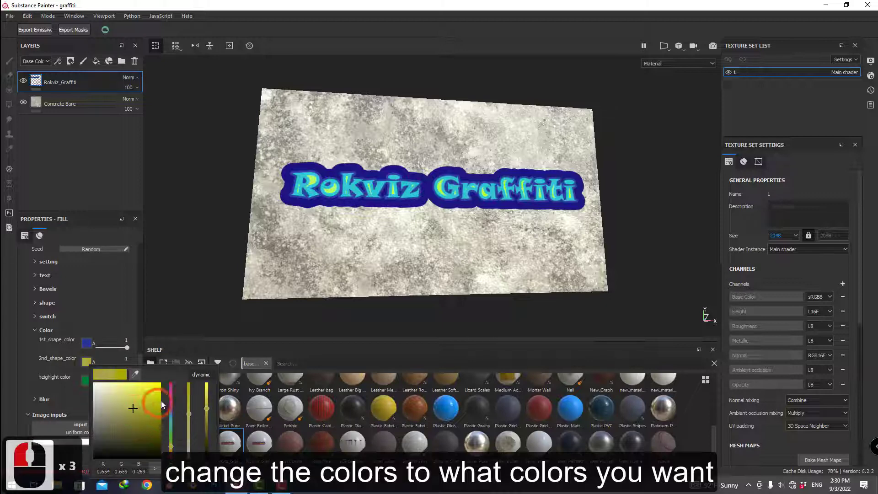
pyautogui.click(171, 394)
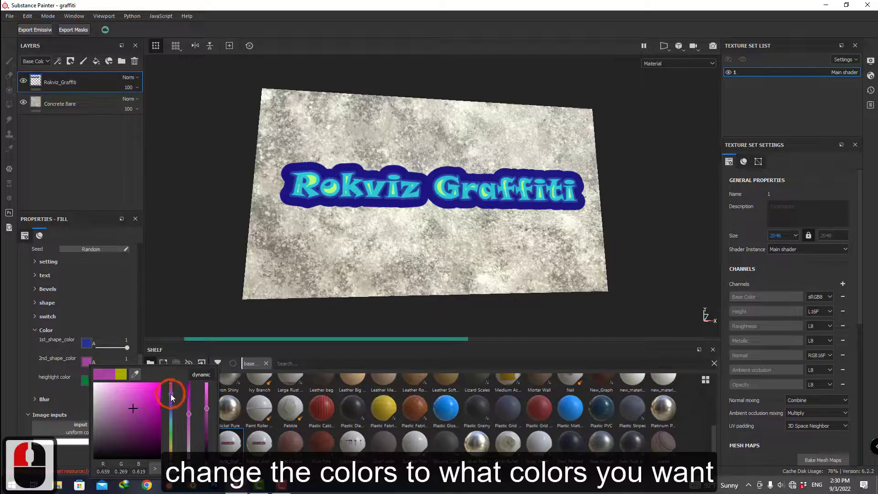
# Change the graffiti's highlight color to a saturated dark magenta (0.551, 0.000, 0.475).
pyautogui.click(46, 385)
pyautogui.click(86, 380)
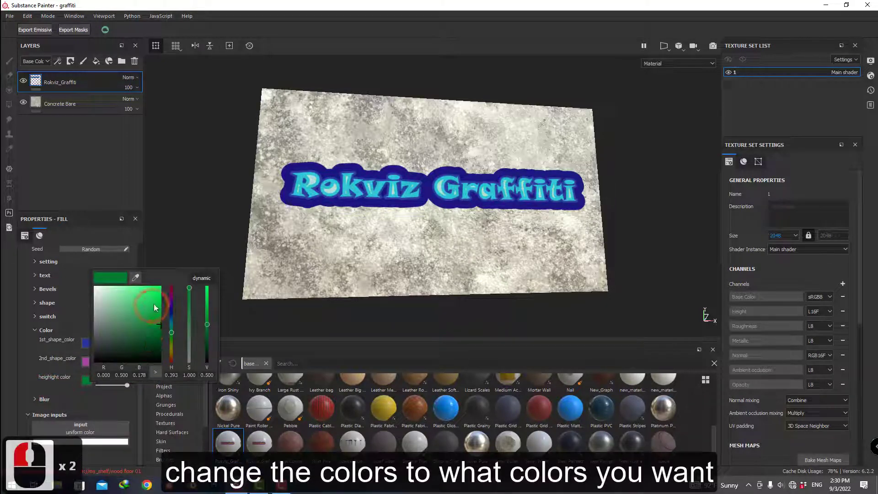
pyautogui.click(171, 297)
pyautogui.click(137, 312)
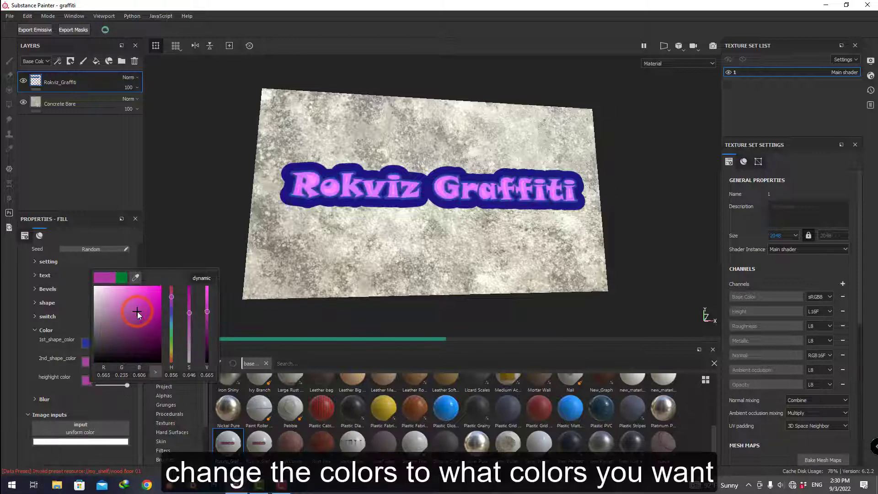
pyautogui.moveTo(138, 311)
pyautogui.mouseDown()
pyautogui.moveTo(172, 320)
pyautogui.moveTo(187, 288)
pyautogui.moveTo(152, 323)
pyautogui.moveTo(160, 320)
pyautogui.mouseUp()
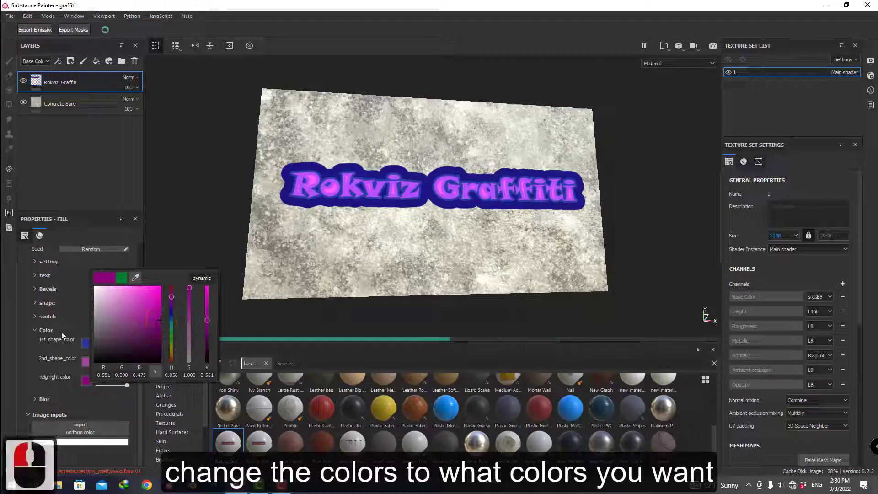
# Change the graffiti's 2nd_shape_color to a fully saturated bright yellow and check the lettering on the wall.
pyautogui.click(37, 350)
pyautogui.click(87, 362)
pyautogui.moveTo(135, 397); pyautogui.dragTo(138, 397)
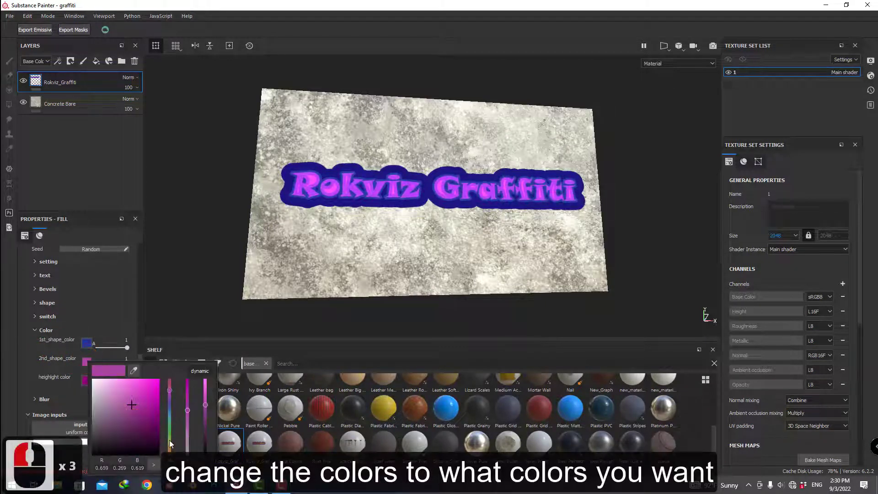
pyautogui.click(169, 440)
pyautogui.click(159, 394)
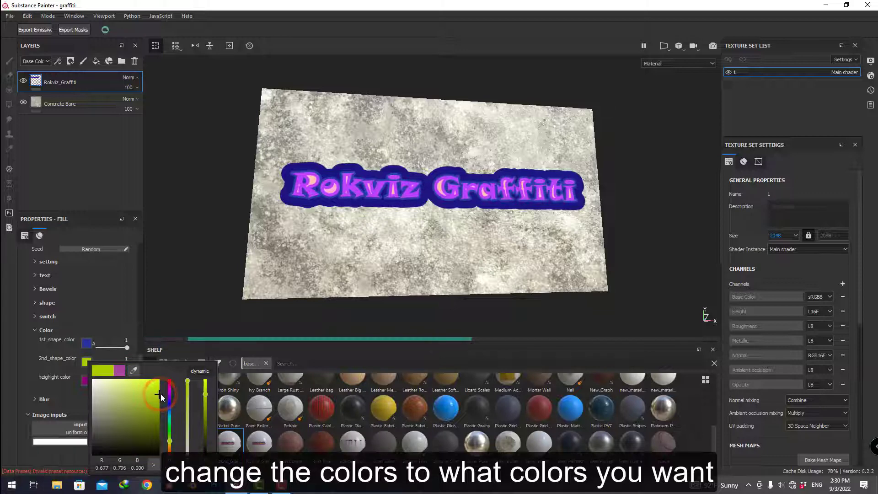
pyautogui.moveTo(161, 393); pyautogui.dragTo(172, 374)
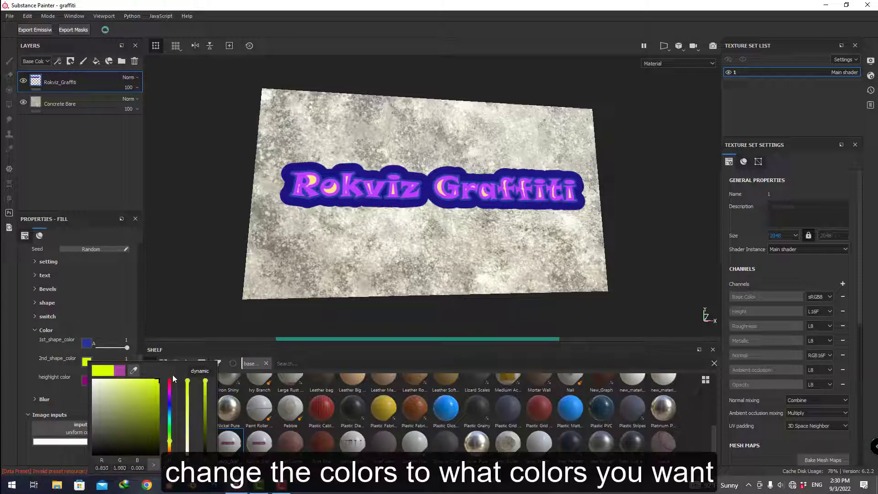
pyautogui.click(408, 207)
pyautogui.scroll(-2, 295, 190)
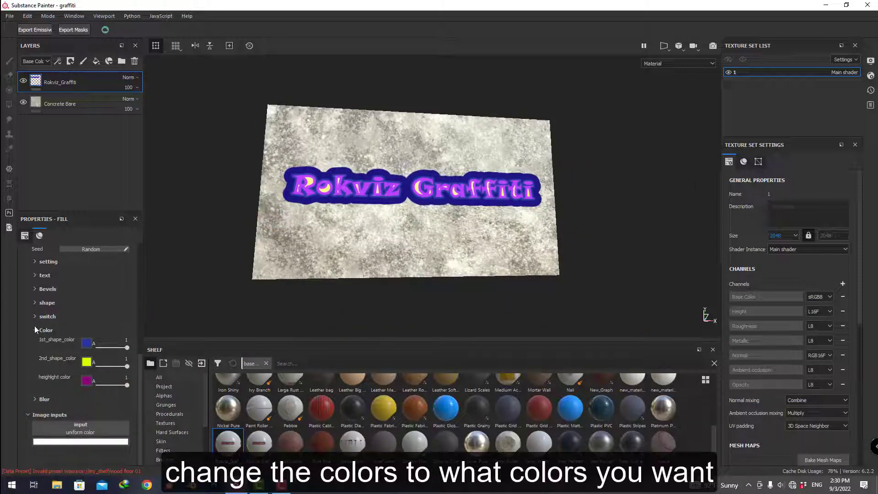
# Change the graffiti's 3ed_shape_color to a dark crimson (0.458, 0.000, 0.263) and check the outline on the wall.
pyautogui.click(32, 316)
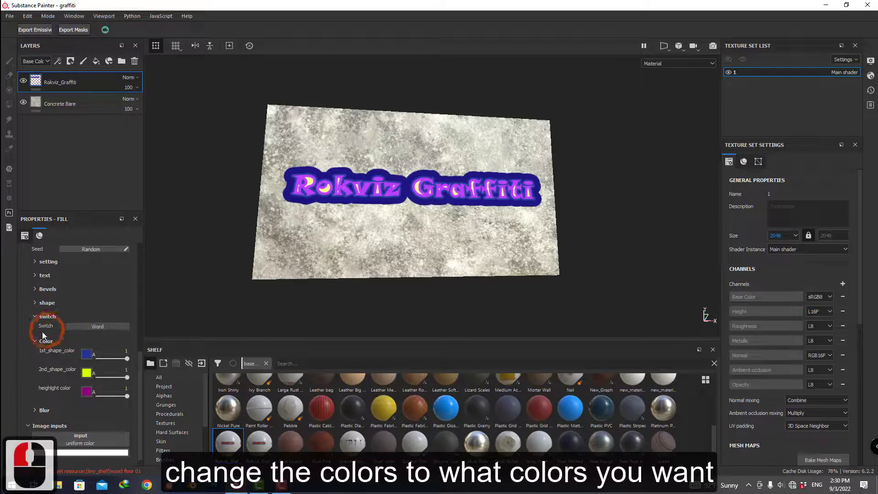
pyautogui.click(35, 302)
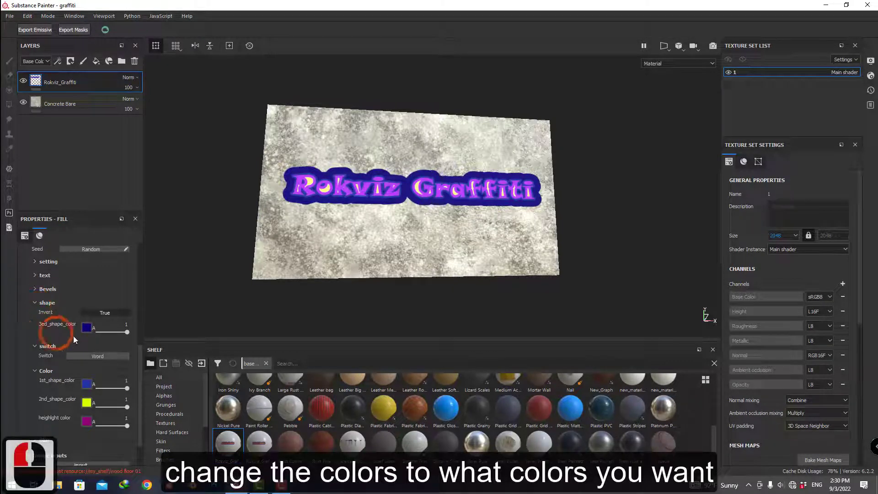
pyautogui.click(86, 327)
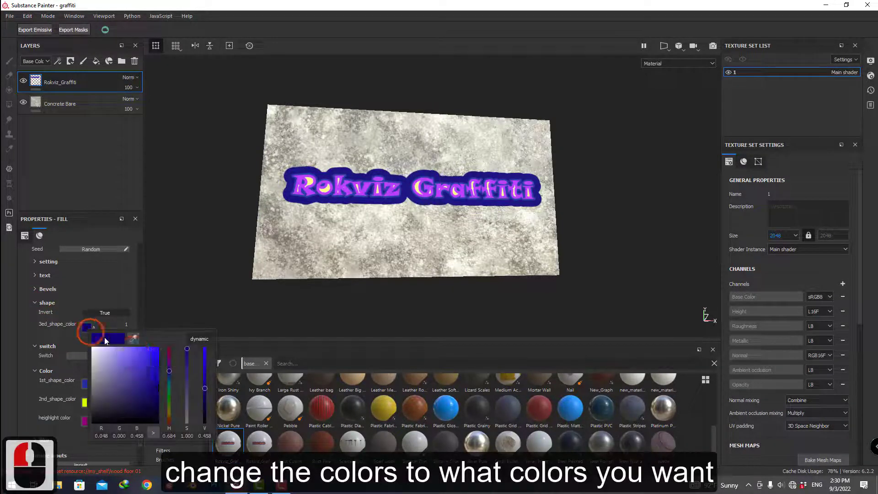
pyautogui.click(169, 354)
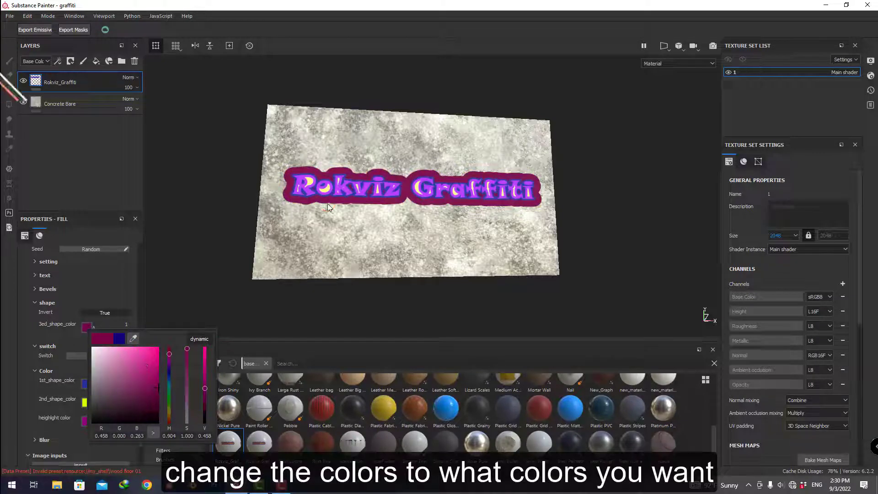
pyautogui.click(340, 206)
pyautogui.keyDown('ctrl'); pyautogui.keyDown('alt'); pyautogui.moveTo(379, 224); pyautogui.dragTo(423, 209); pyautogui.keyUp('alt'); pyautogui.keyUp('ctrl')
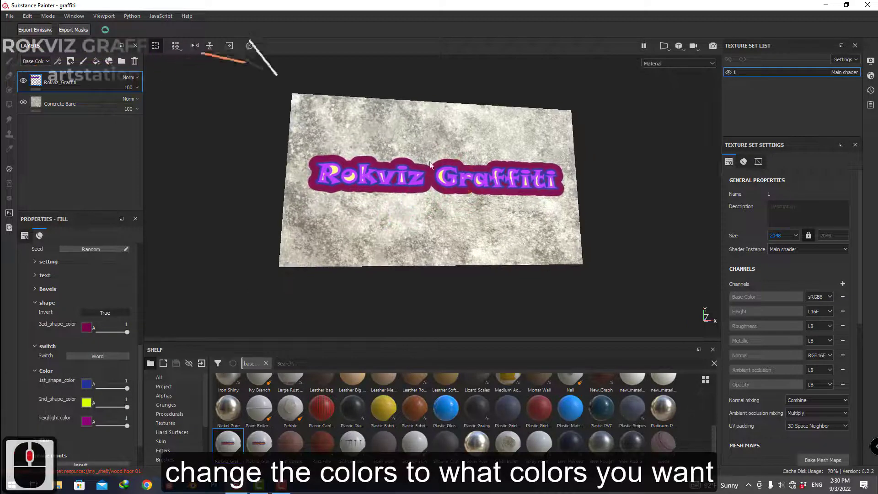
pyautogui.scroll(-2, 383, 196)
pyautogui.scroll(3, 388, 192)
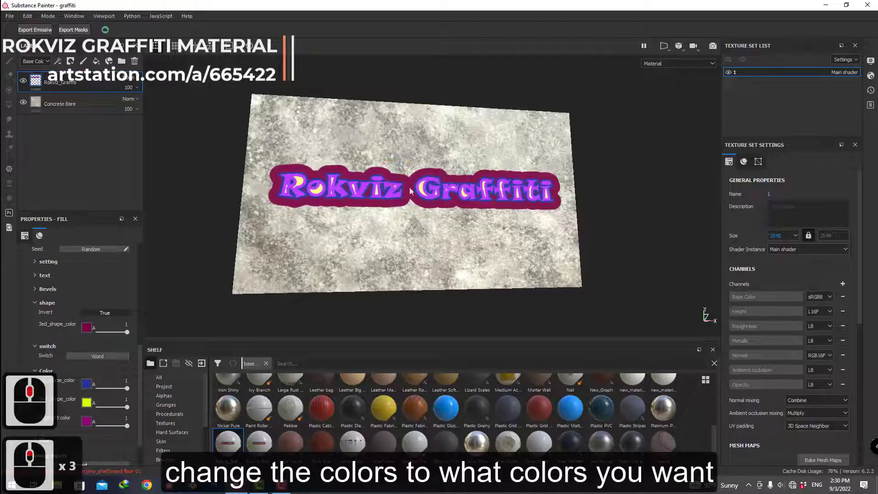
pyautogui.scroll(-1, 320, 256)
pyautogui.scroll(-2, 139, 366)
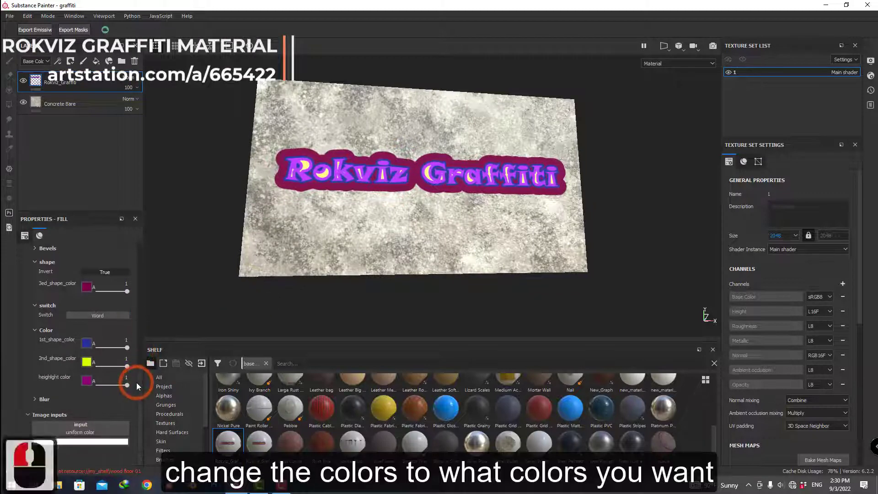
# Try graffiti blur intensities of 1.03 for blur 1, 1.19 for blur 2, 4.04 for blur 3 and 1.38 for blur 4.
pyautogui.click(34, 399)
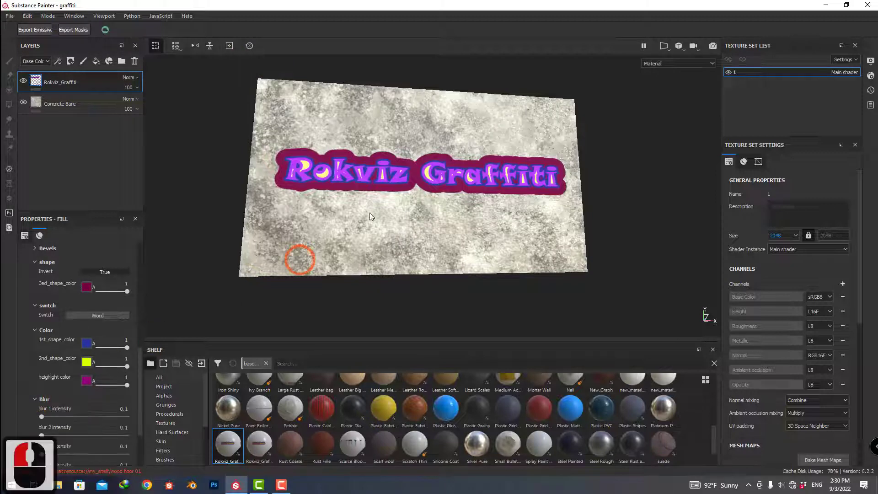
pyautogui.scroll(6, 375, 206)
pyautogui.scroll(8, 384, 219)
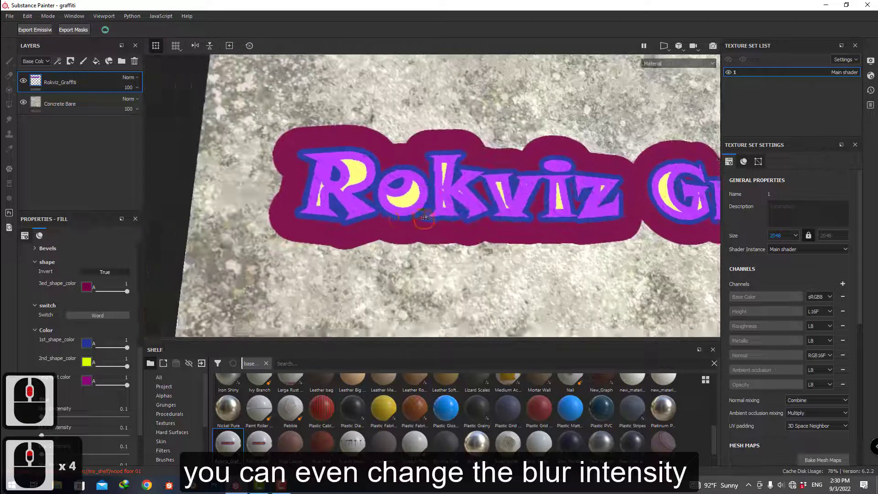
pyautogui.scroll(3, 419, 235)
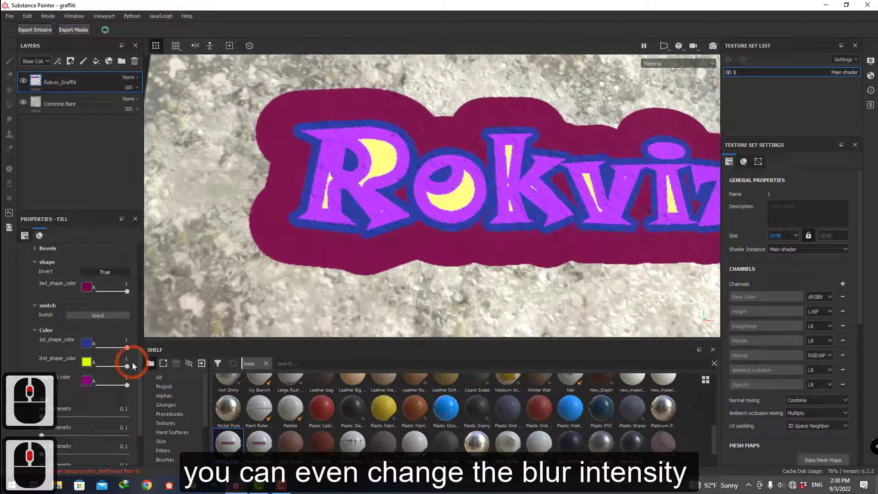
pyautogui.scroll(-3, 137, 393)
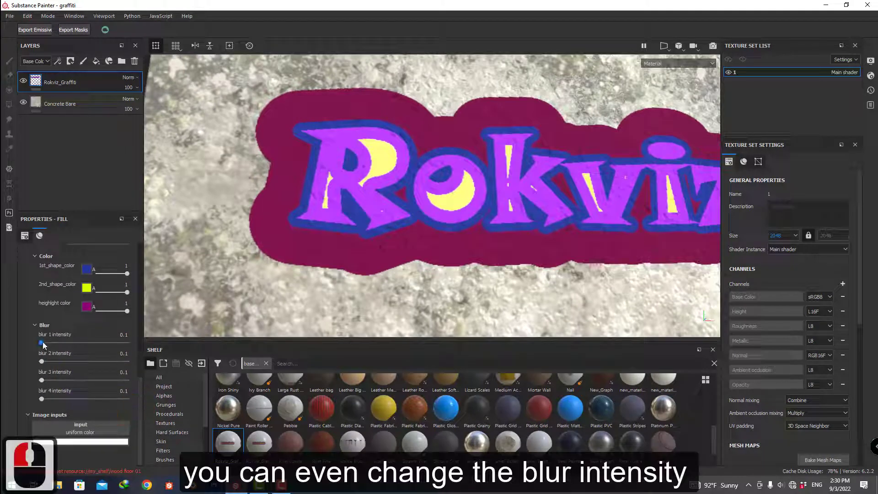
pyautogui.moveTo(43, 342); pyautogui.dragTo(49, 379)
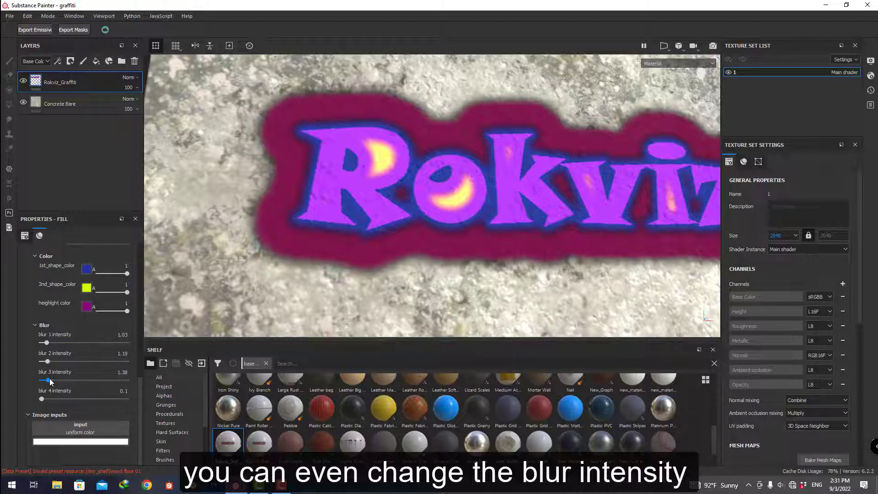
pyautogui.moveTo(51, 380); pyautogui.dragTo(48, 399)
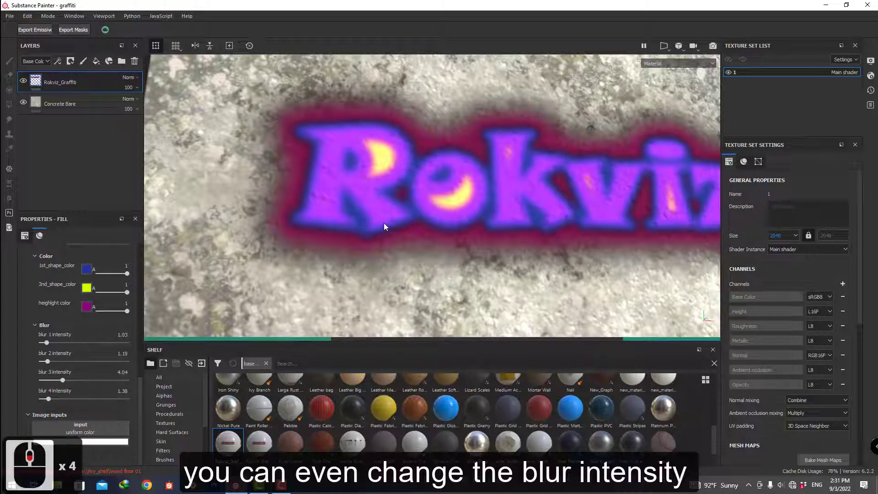
pyautogui.scroll(-9, 383, 226)
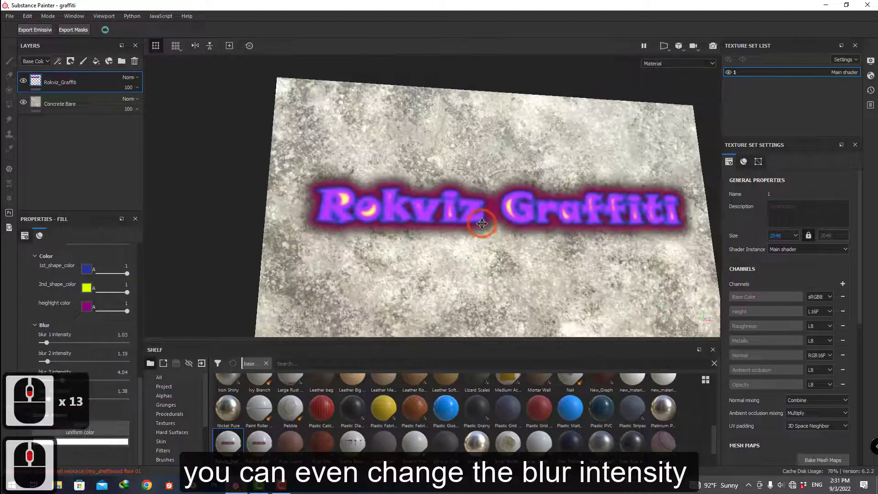
# Undo all the blur intensity changes on the graffiti and collapse the Blur parameters.
pyautogui.hotkey('ctrl', 'z')
pyautogui.hotkey('ctrl', 'z')
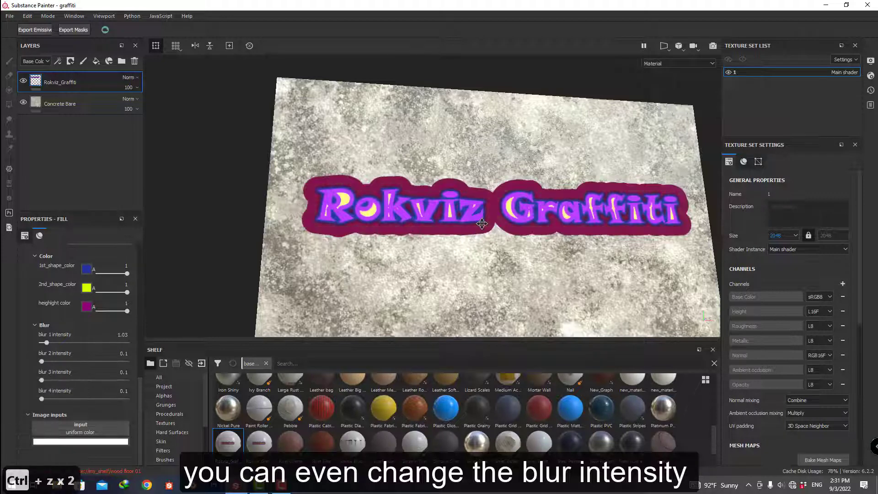
pyautogui.keyDown('alt'); pyautogui.moveTo(481, 223); pyautogui.dragTo(448, 206, button='middle'); pyautogui.keyUp('alt')
pyautogui.click(234, 231)
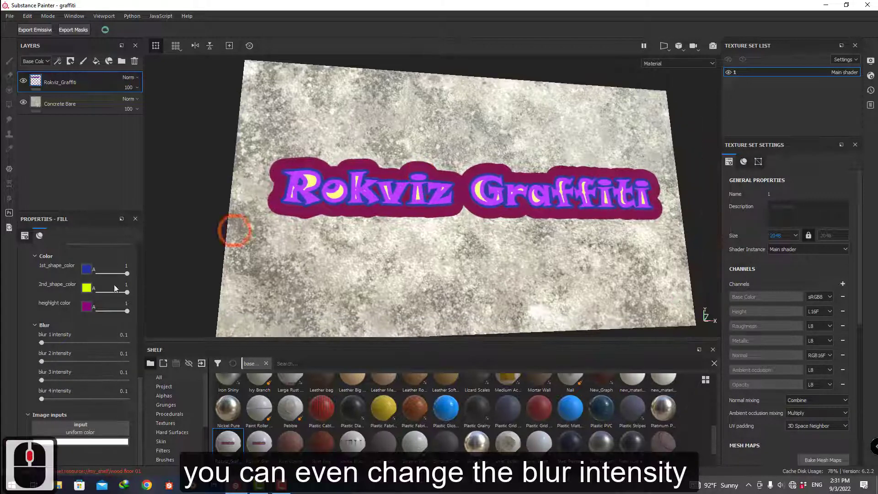
pyautogui.click(34, 326)
pyautogui.scroll(3, 131, 399)
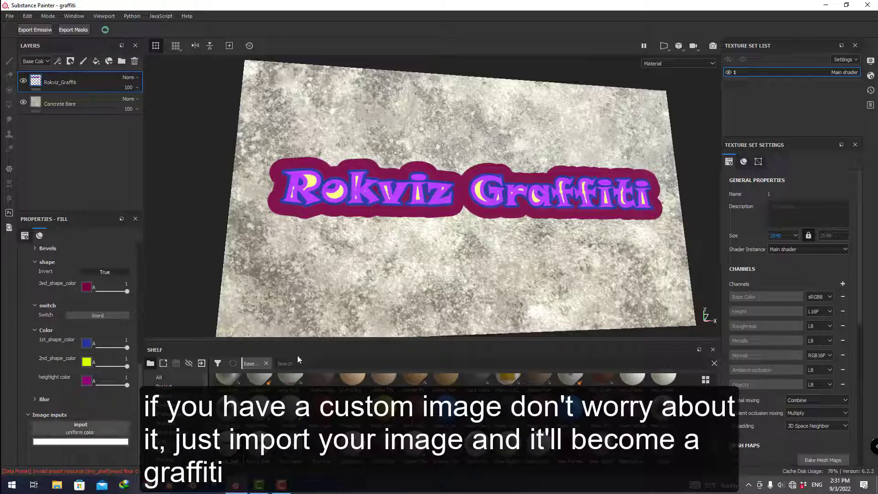
# Import the STOP image 35.png from the desktop as a texture into the current session.
pyautogui.click(268, 364)
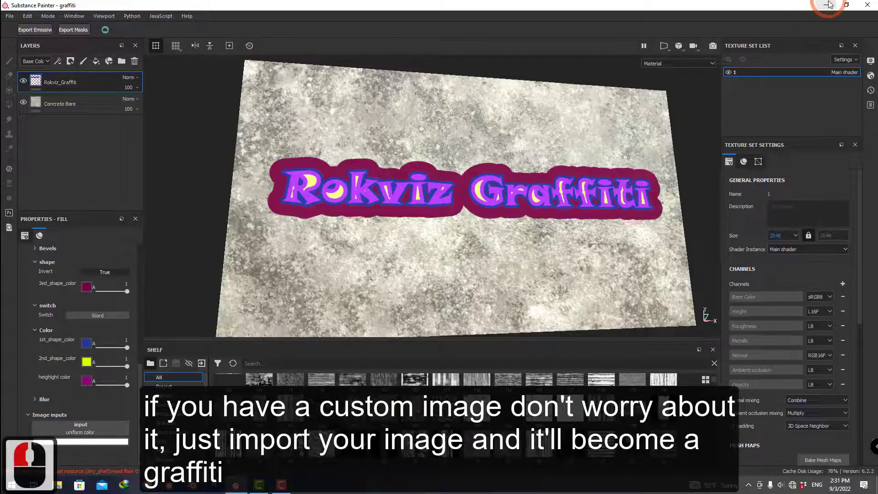
pyautogui.click(826, 5)
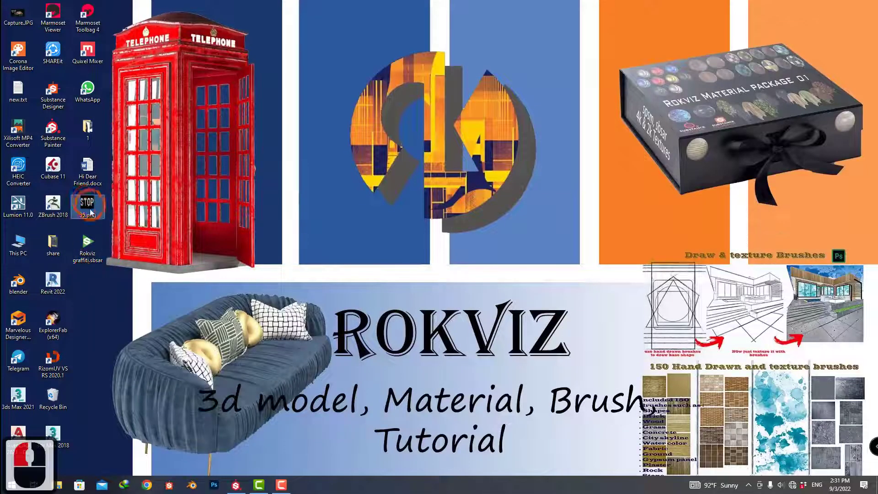
pyautogui.moveTo(88, 210)
pyautogui.mouseDown()
pyautogui.moveTo(191, 243)
pyautogui.moveTo(216, 393)
pyautogui.moveTo(210, 448)
pyautogui.moveTo(241, 487)
pyautogui.moveTo(399, 235)
pyautogui.mouseUp()
pyautogui.click(546, 148)
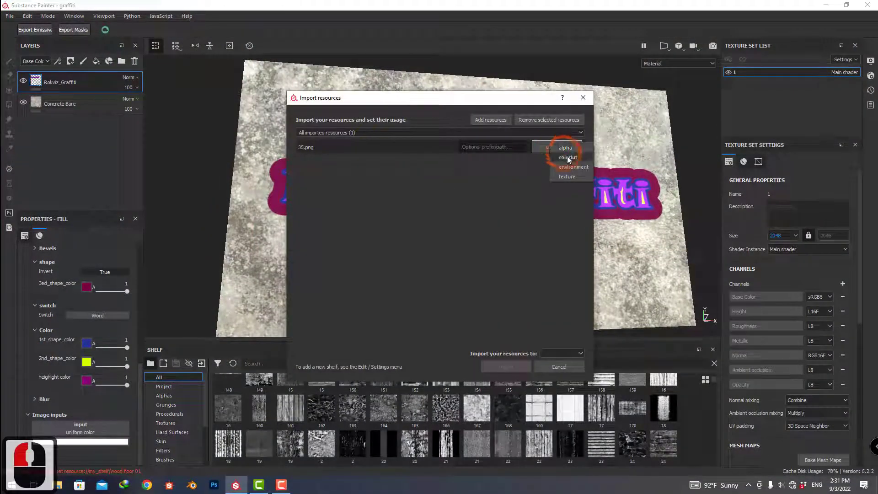
pyautogui.click(565, 180)
pyautogui.click(526, 237)
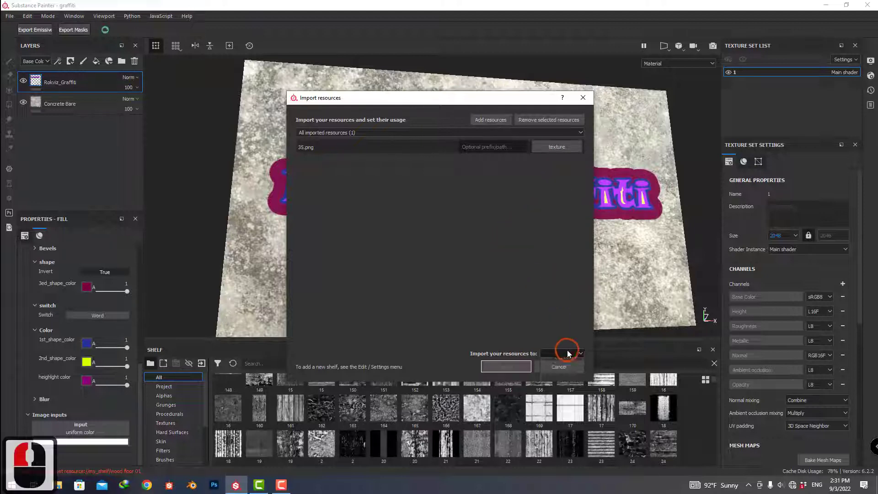
pyautogui.click(562, 353)
pyautogui.click(559, 363)
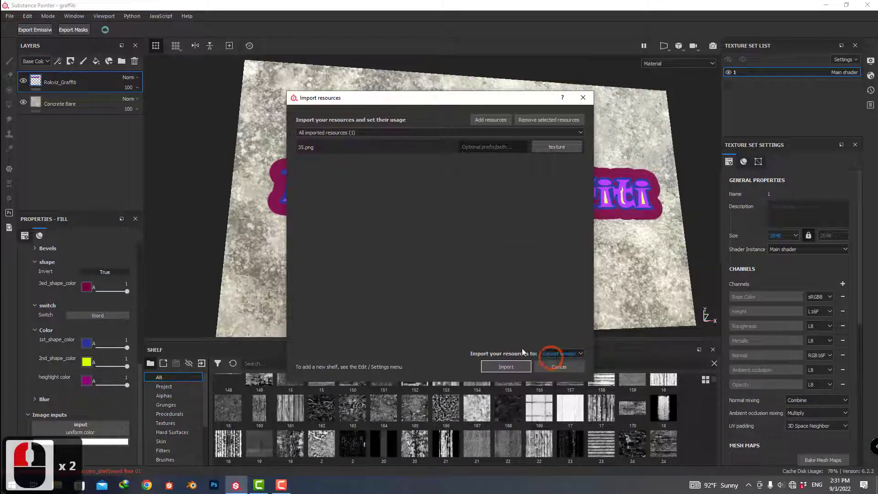
pyautogui.click(506, 366)
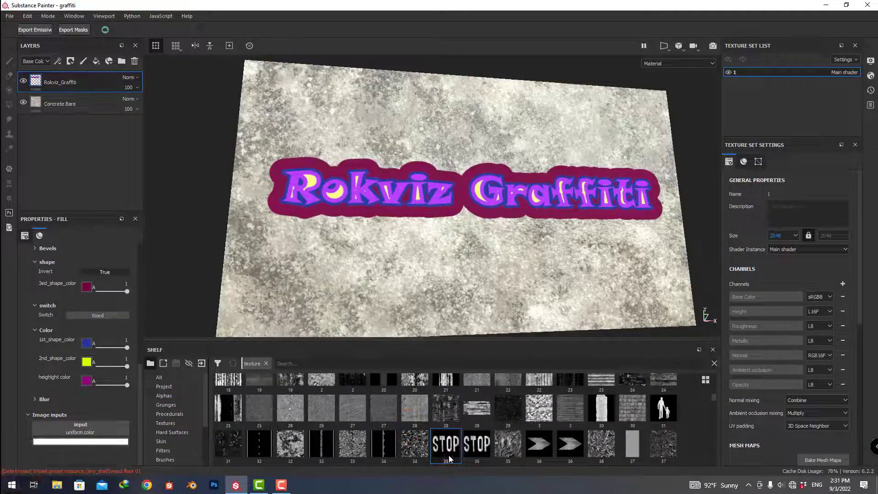
# Assign the STOP texture 35 to the graffiti's image input and set its Switch parameter to shape.
pyautogui.moveTo(449, 459); pyautogui.dragTo(91, 434)
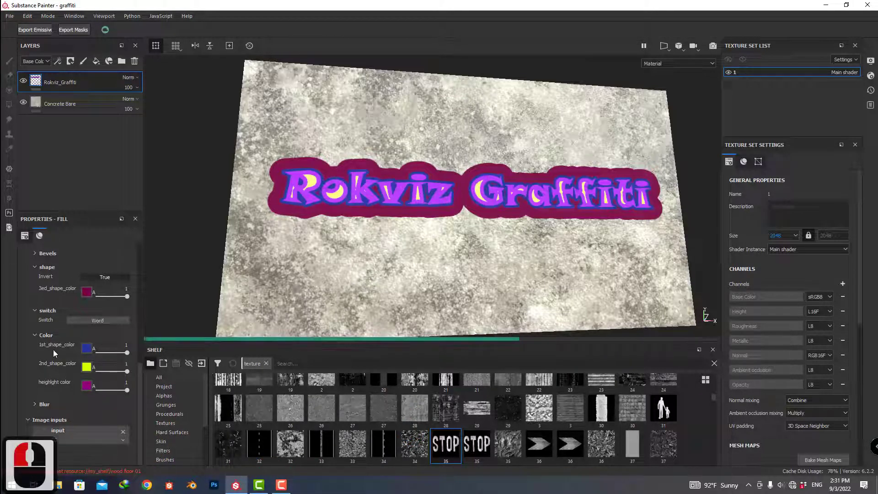
pyautogui.click(37, 311)
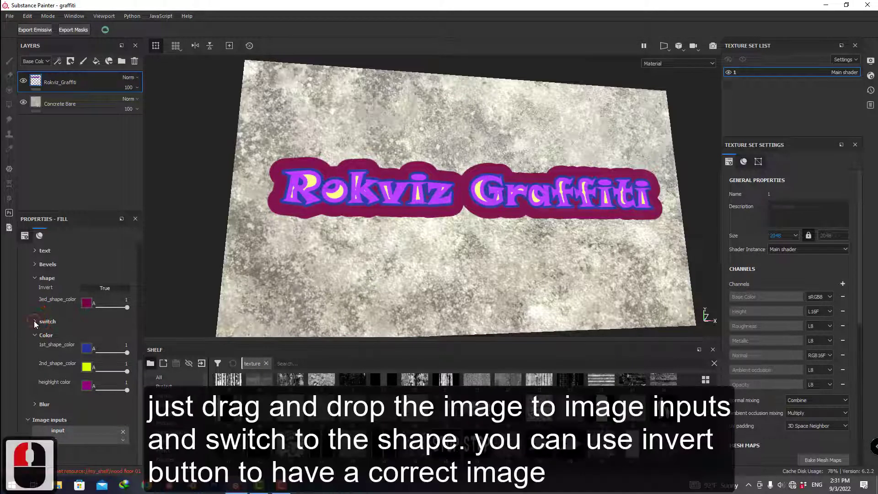
pyautogui.click(35, 321)
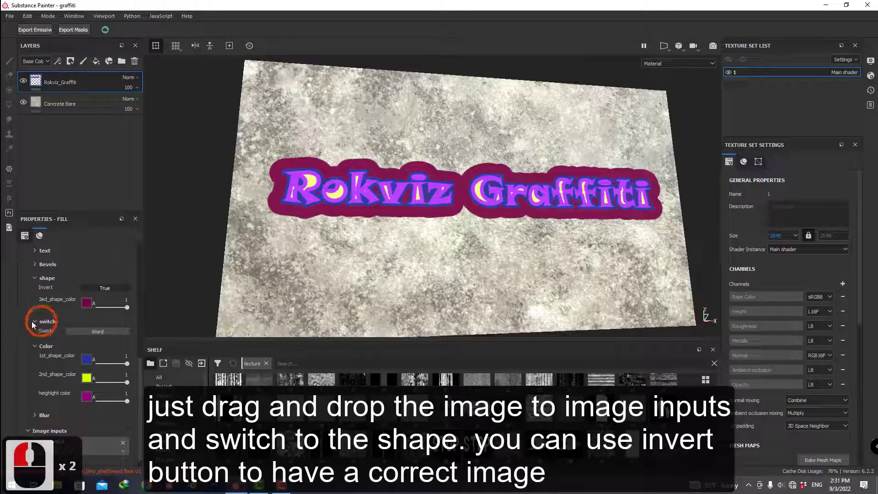
pyautogui.click(104, 334)
pyautogui.click(78, 334)
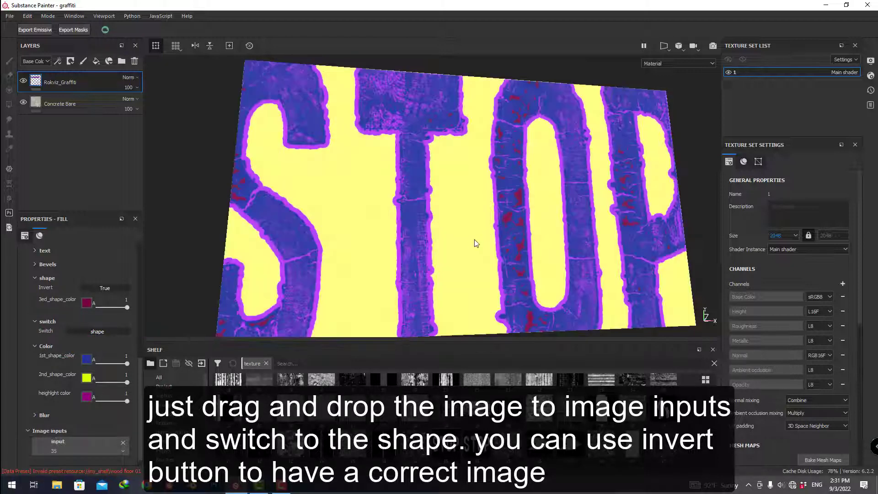
pyautogui.scroll(-6, 476, 243)
pyautogui.scroll(2, 411, 210)
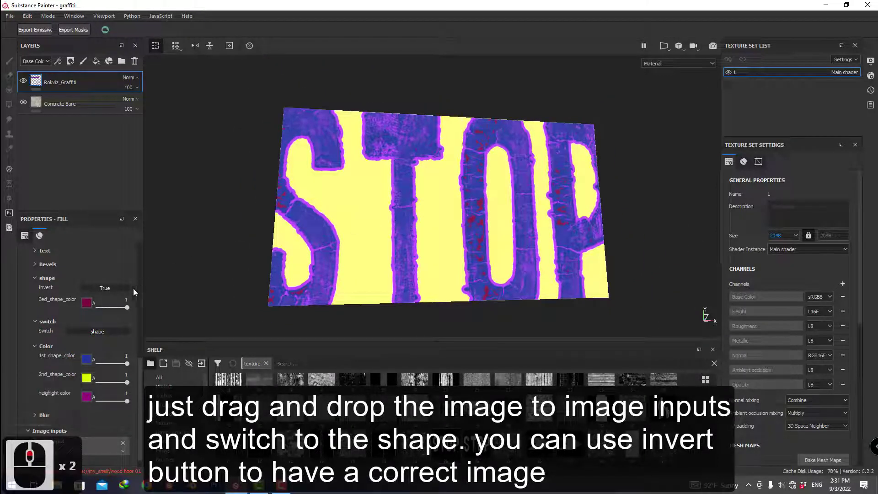
# Set the graffiti shape's Invert option to False.
pyautogui.click(38, 280)
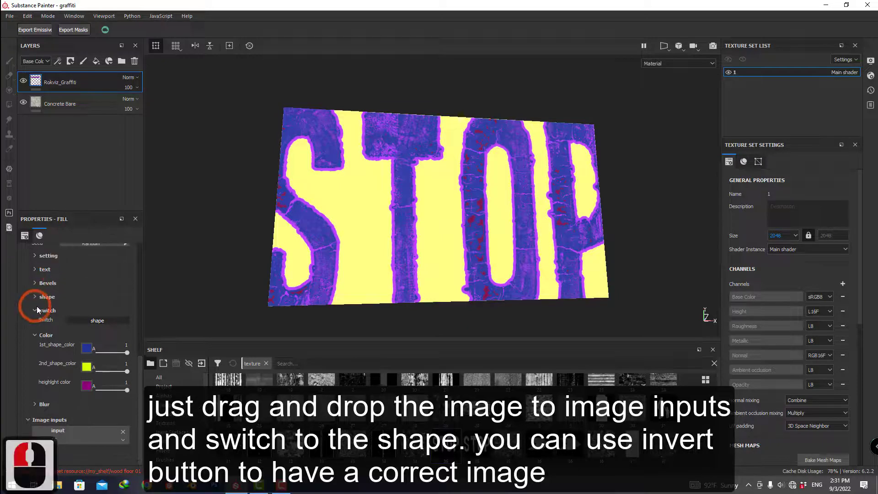
pyautogui.click(35, 295)
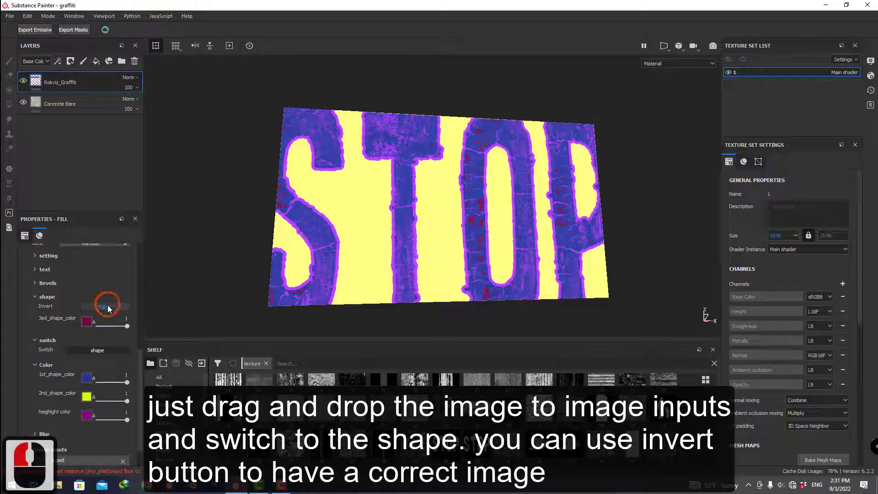
pyautogui.scroll(-5, 448, 205)
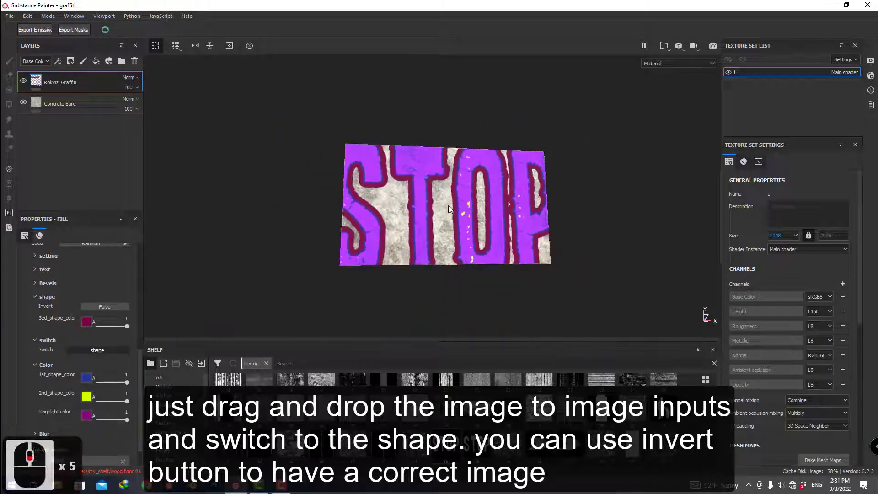
# Scale down and reposition the graffiti fill in the 2D view so the whole STOP lettering fits on the wall, then return to the 3D view.
pyautogui.moveTo(447, 205); pyautogui.dragTo(402, 193, button='middle')
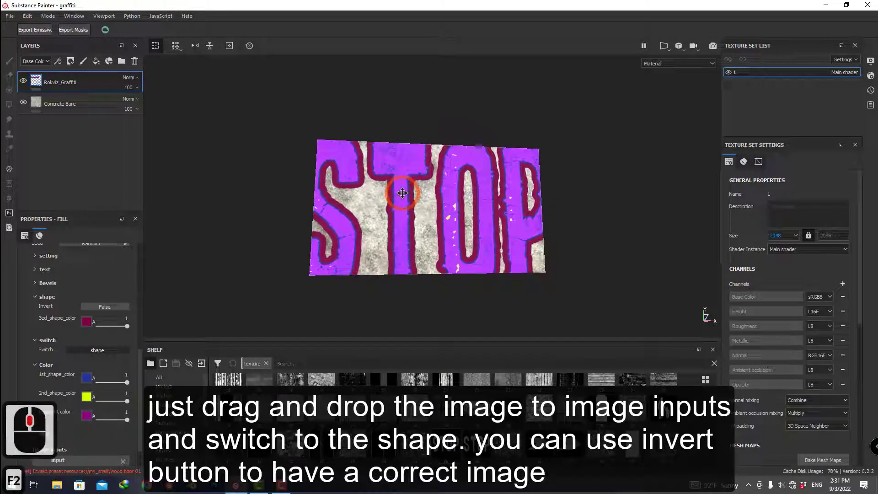
pyautogui.press('F1')
pyautogui.scroll(-2, 417, 202)
pyautogui.scroll(-6, 512, 189)
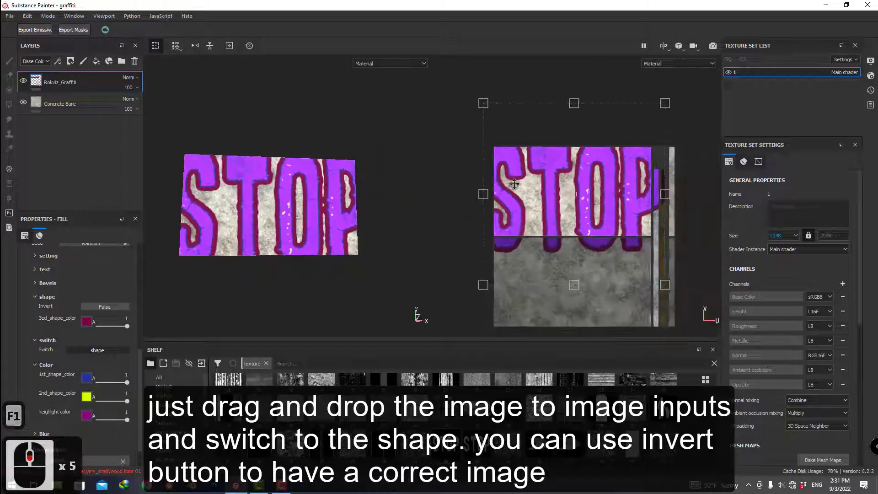
pyautogui.moveTo(636, 120); pyautogui.dragTo(611, 142)
pyautogui.keyDown('alt'); pyautogui.moveTo(274, 213); pyautogui.dragTo(282, 203); pyautogui.keyUp('alt')
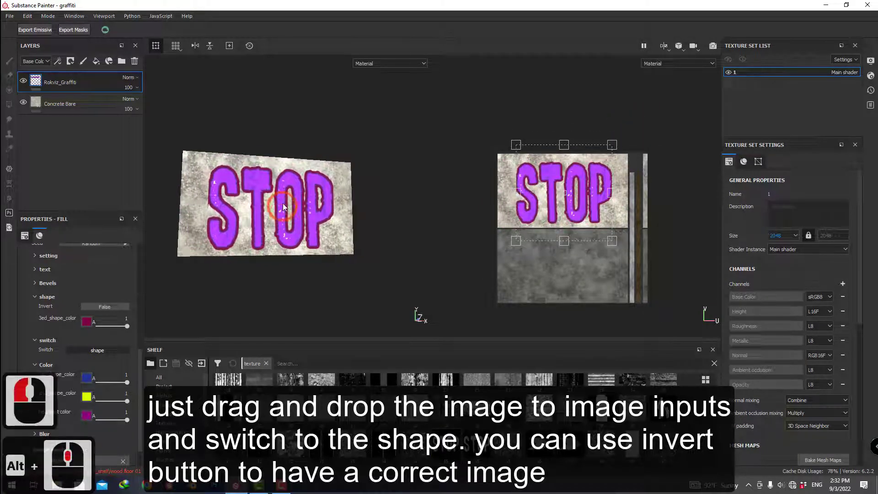
pyautogui.keyDown('alt'); pyautogui.moveTo(282, 203); pyautogui.dragTo(286, 209, button='middle'); pyautogui.keyUp('alt')
pyautogui.press('F1')
pyautogui.press('F2')
pyautogui.scroll(9, 437, 211)
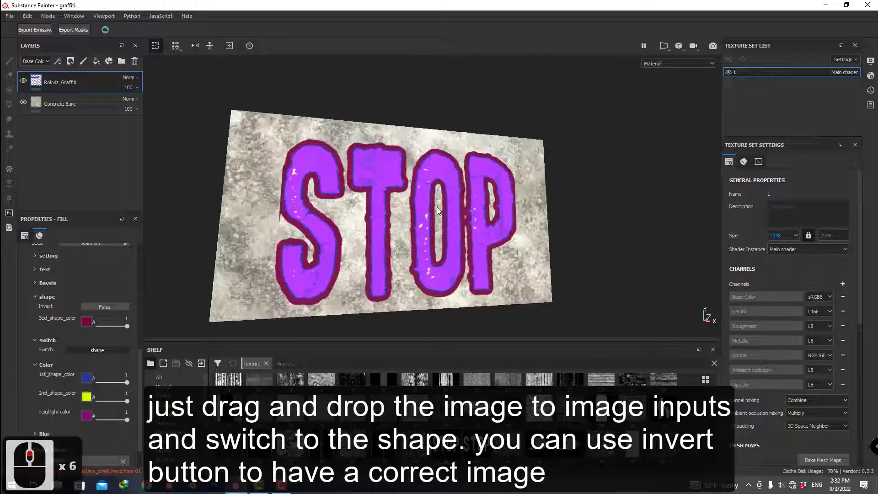
# Replace the graffiti's image input with the arrow texture 36 from the shelf.
pyautogui.keyDown('alt'); pyautogui.moveTo(437, 211); pyautogui.dragTo(391, 202); pyautogui.keyUp('alt')
pyautogui.keyDown('alt'); pyautogui.moveTo(391, 202); pyautogui.dragTo(377, 172, button='middle'); pyautogui.keyUp('alt')
pyautogui.keyDown('alt'); pyautogui.moveTo(377, 172); pyautogui.dragTo(385, 230); pyautogui.keyUp('alt')
pyautogui.keyDown('alt'); pyautogui.moveTo(384, 230); pyautogui.dragTo(383, 197, button='middle'); pyautogui.keyUp('alt')
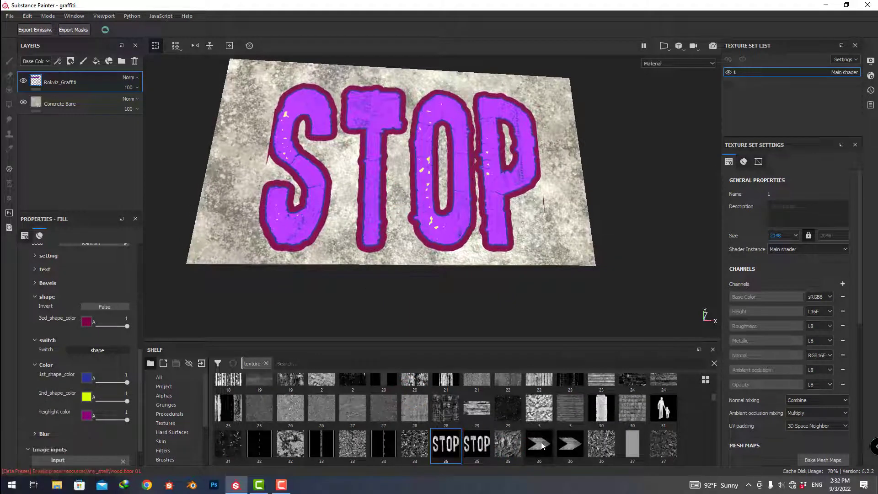
pyautogui.moveTo(140, 378); pyautogui.dragTo(134, 419)
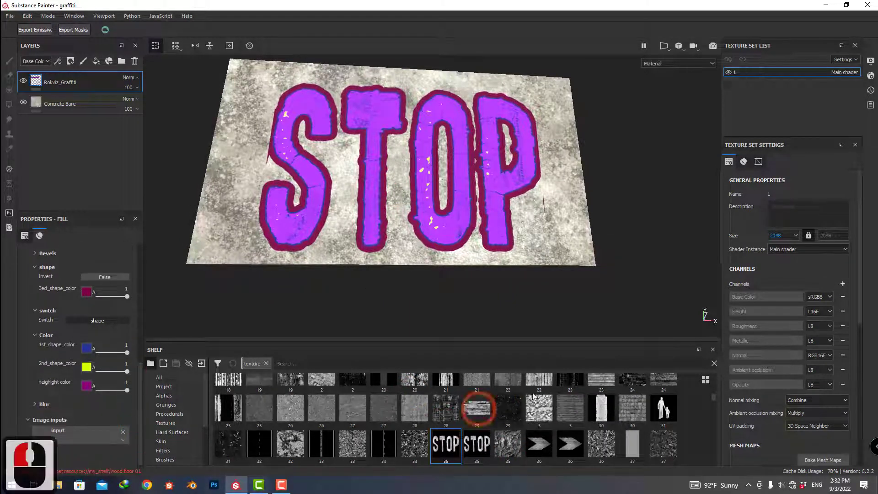
pyautogui.moveTo(543, 452); pyautogui.dragTo(175, 470)
pyautogui.moveTo(69, 439); pyautogui.dragTo(70, 437)
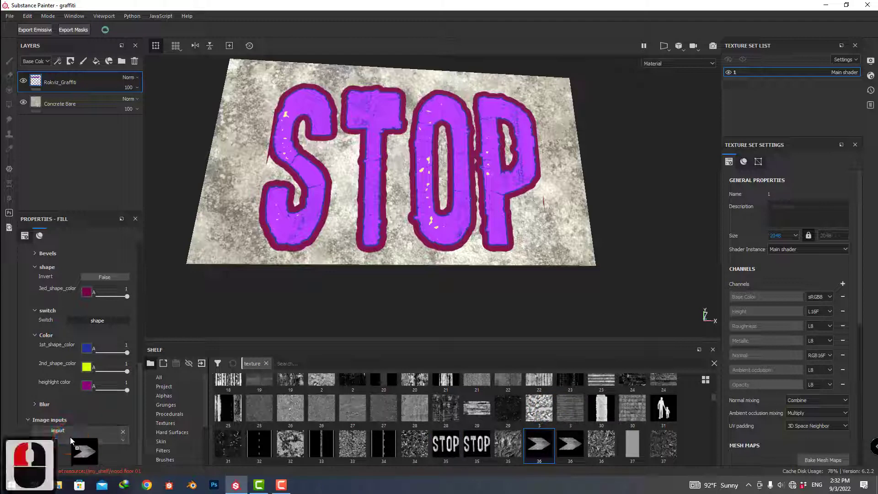
pyautogui.scroll(-4, 420, 210)
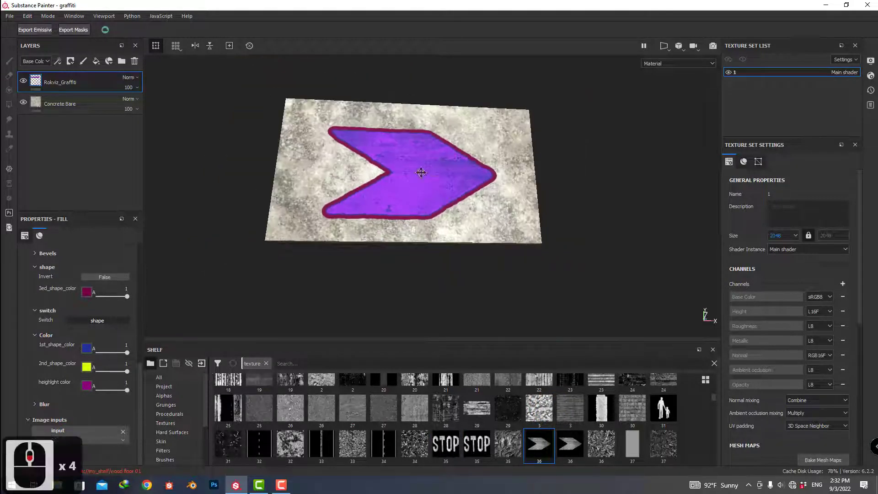
# Change the graffiti's heighlight color to a bright green with a hue of 0.263.
pyautogui.click(87, 385)
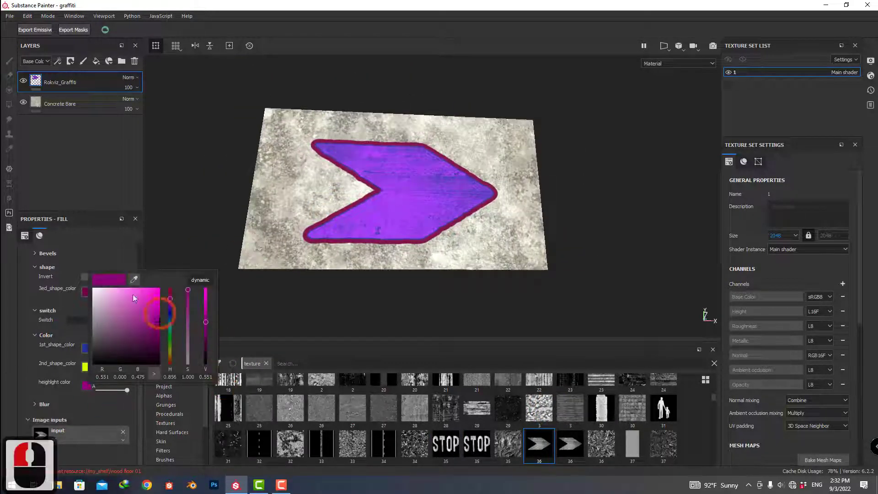
pyautogui.click(169, 345)
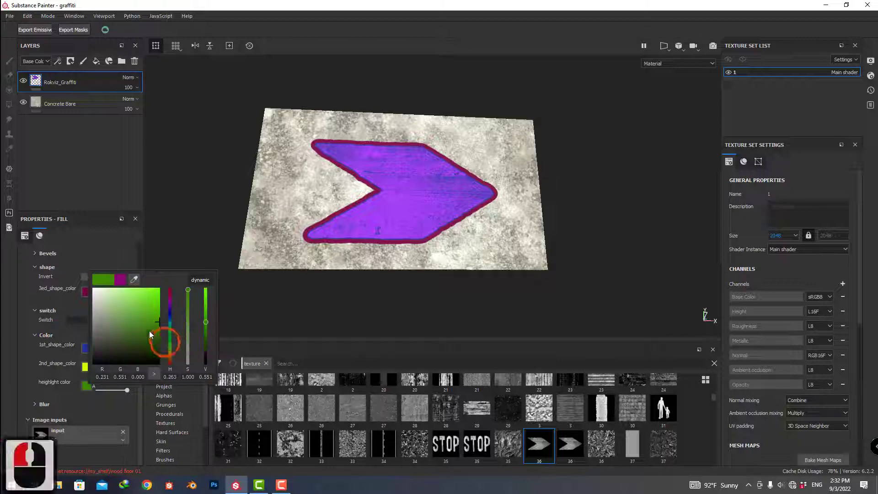
pyautogui.click(153, 302)
pyautogui.click(406, 198)
pyautogui.scroll(-1, 405, 201)
pyautogui.keyDown('alt'); pyautogui.moveTo(406, 214); pyautogui.dragTo(403, 240, button='middle'); pyautogui.keyUp('alt')
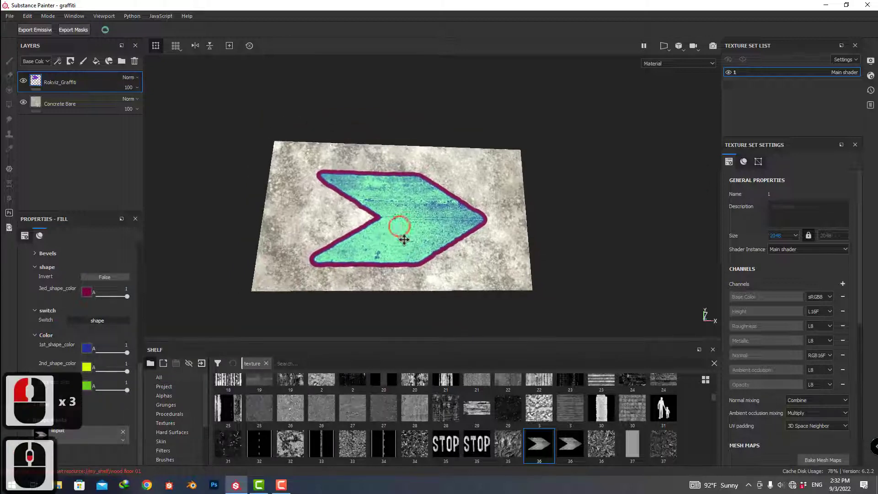
pyautogui.scroll(3, 415, 202)
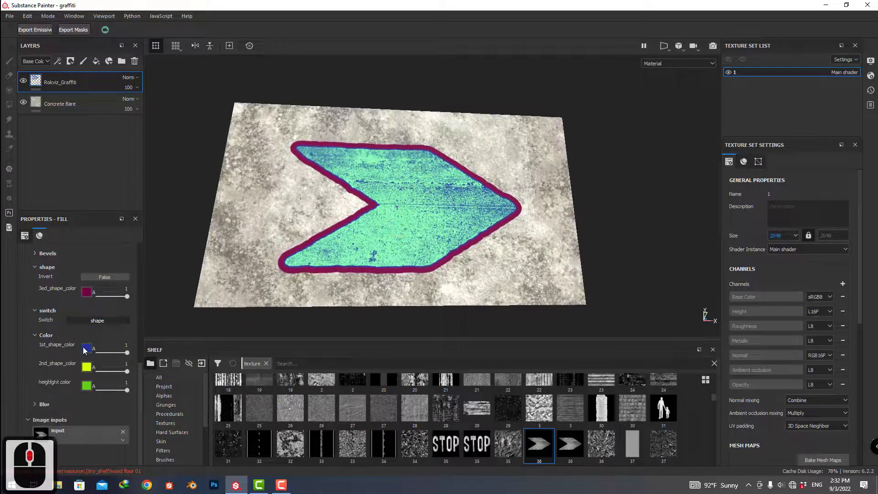
# Change the graffiti's 1st_shape_color to a saturated purple with a hue of 0.790.
pyautogui.click(86, 348)
pyautogui.click(167, 381)
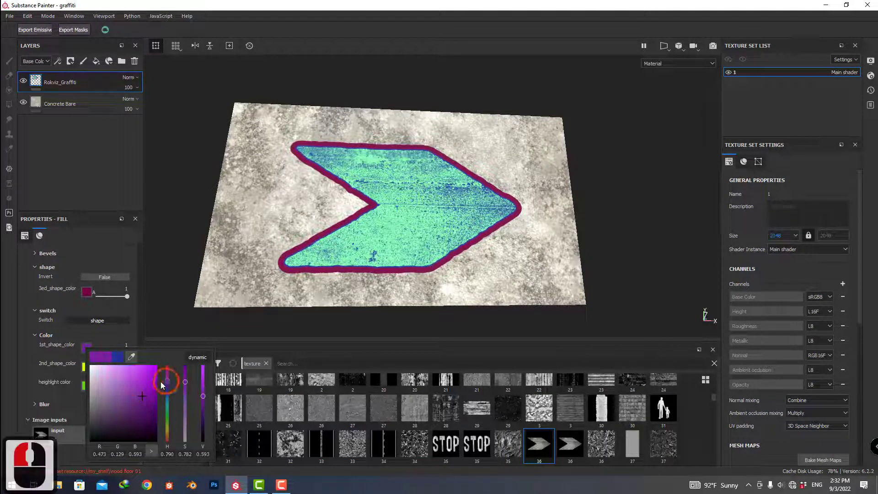
pyautogui.click(132, 380)
pyautogui.click(143, 383)
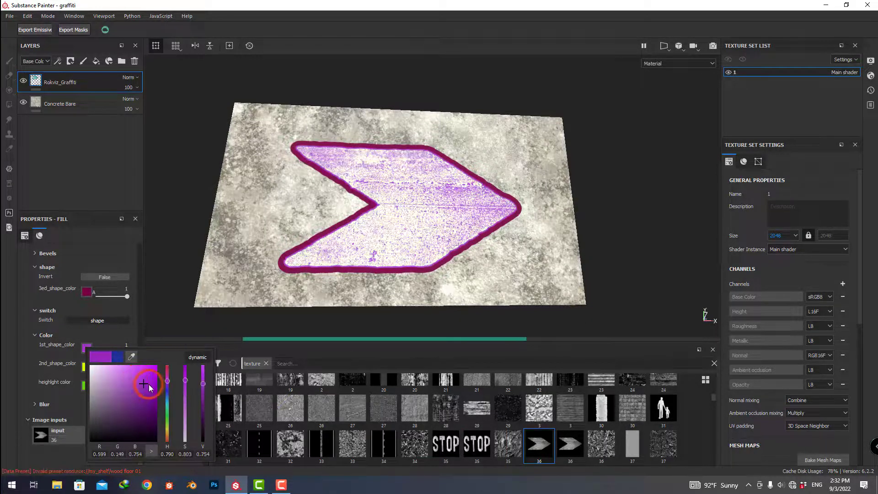
pyautogui.click(151, 388)
pyautogui.moveTo(152, 387); pyautogui.dragTo(154, 401)
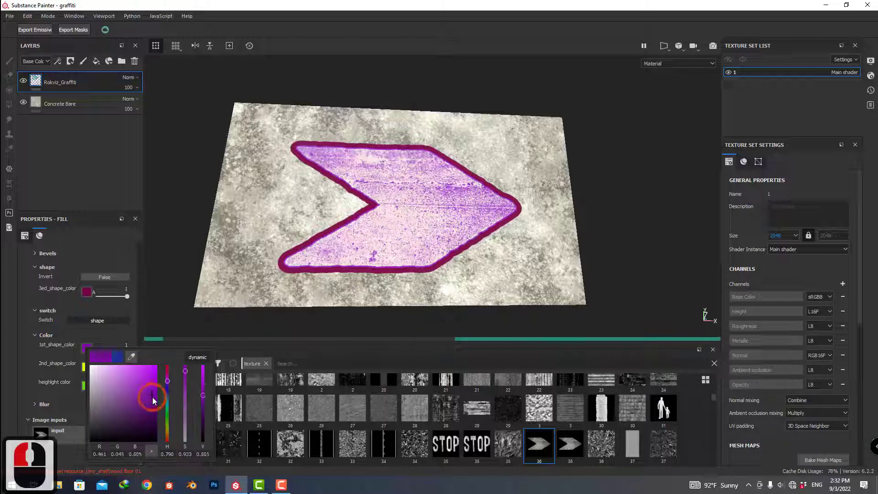
pyautogui.click(382, 248)
pyautogui.scroll(-6, 411, 212)
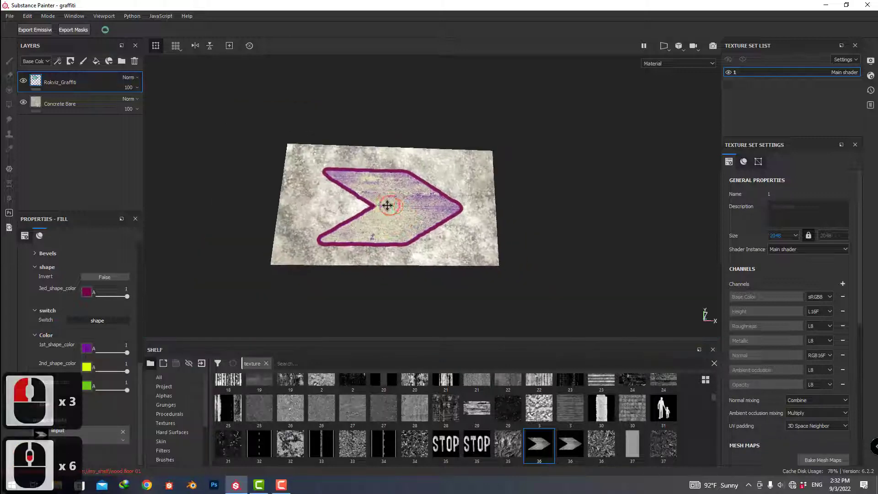
# Replace the graffiti's image input with texture 31, the silhouette of an adult holding a child's hand.
pyautogui.moveTo(397, 193); pyautogui.dragTo(416, 196, button='middle')
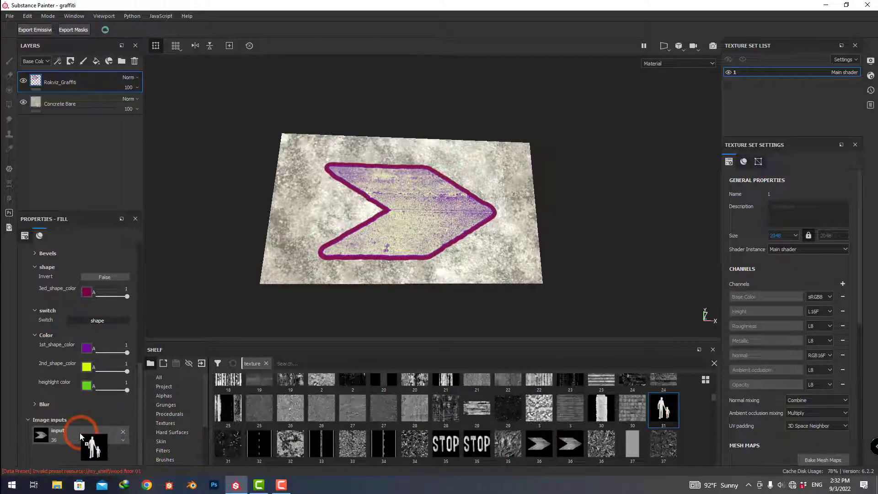
pyautogui.moveTo(79, 433); pyautogui.dragTo(81, 433)
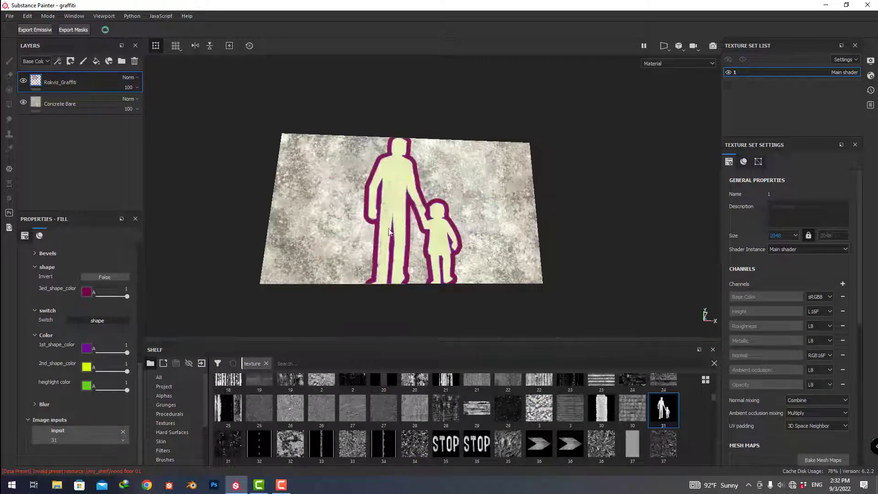
pyautogui.scroll(6, 410, 223)
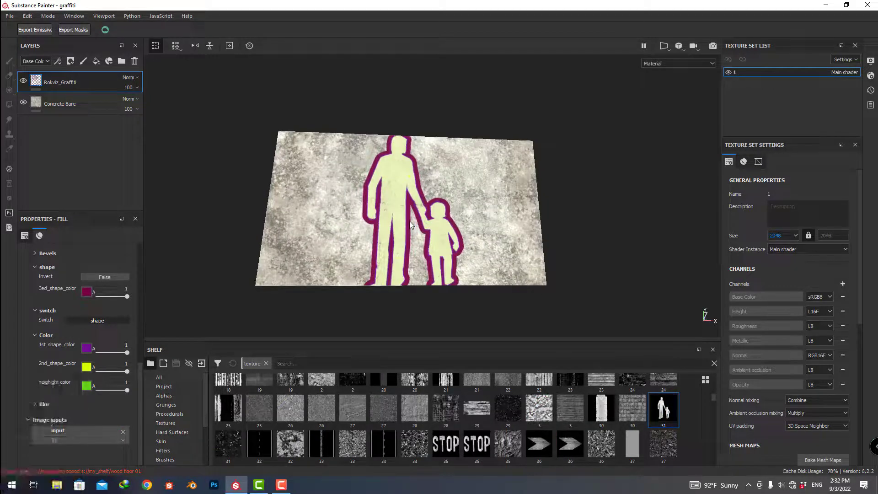
pyautogui.scroll(-4, 410, 221)
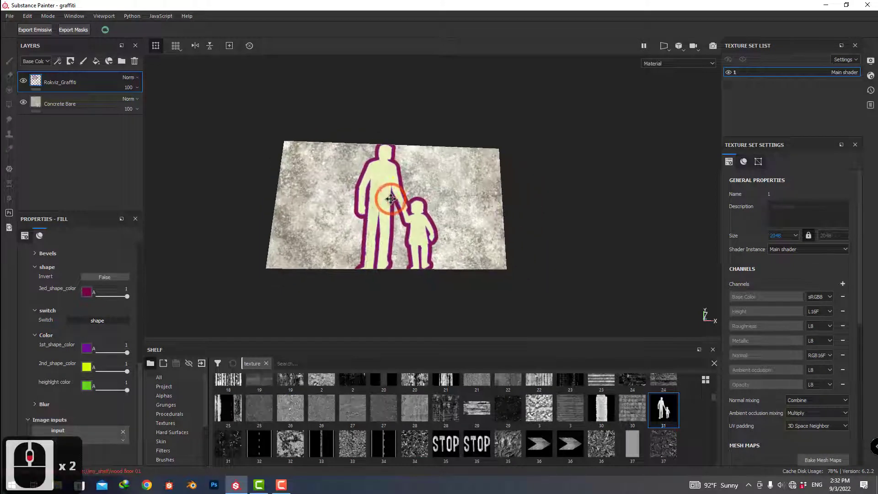
pyautogui.keyDown('alt'); pyautogui.moveTo(398, 196); pyautogui.dragTo(387, 195, button='middle'); pyautogui.keyUp('alt')
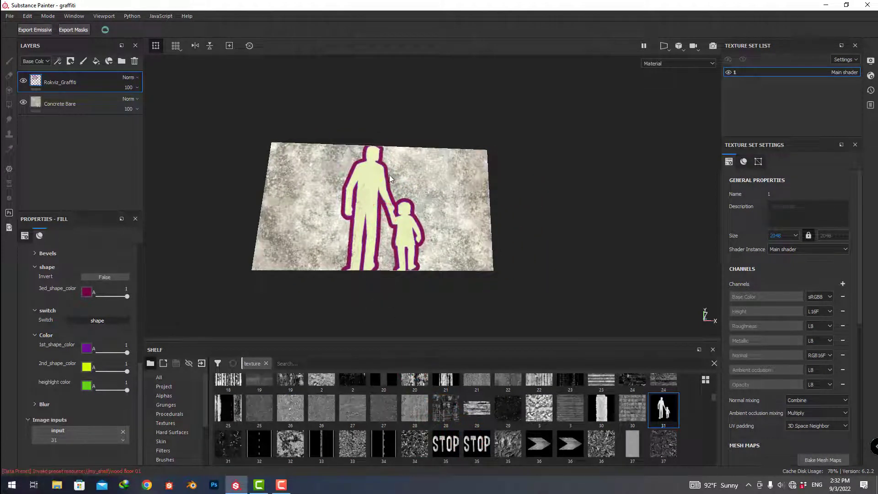
# Collapse the shape and Color parameter groups of the graffiti fill.
pyautogui.moveTo(138, 375)
pyautogui.mouseDown()
pyautogui.moveTo(141, 310)
pyautogui.moveTo(136, 364)
pyautogui.mouseUp()
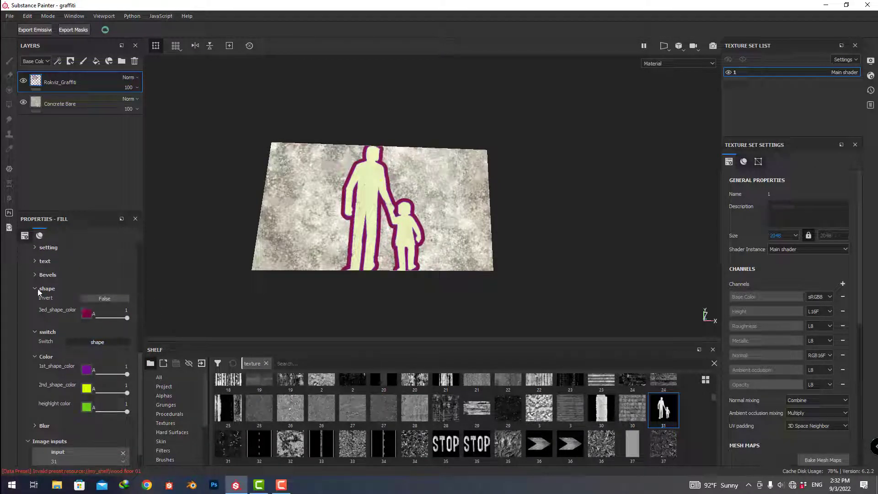
pyautogui.click(35, 289)
pyautogui.click(35, 336)
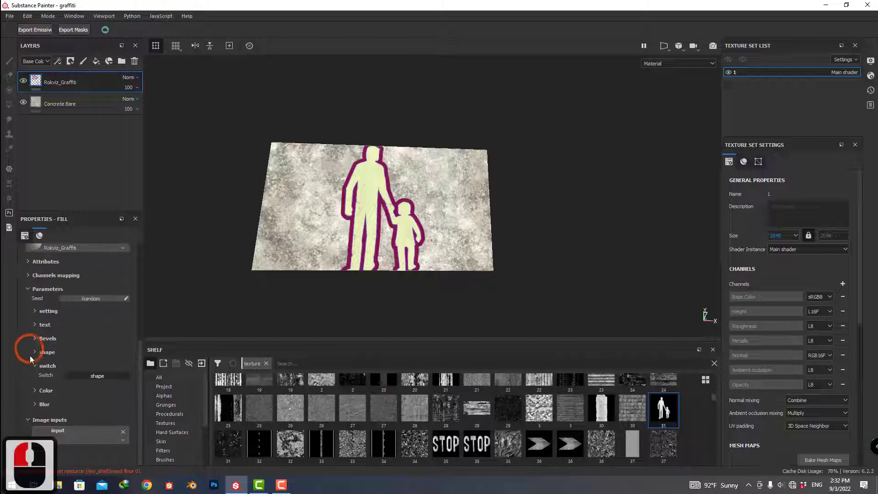